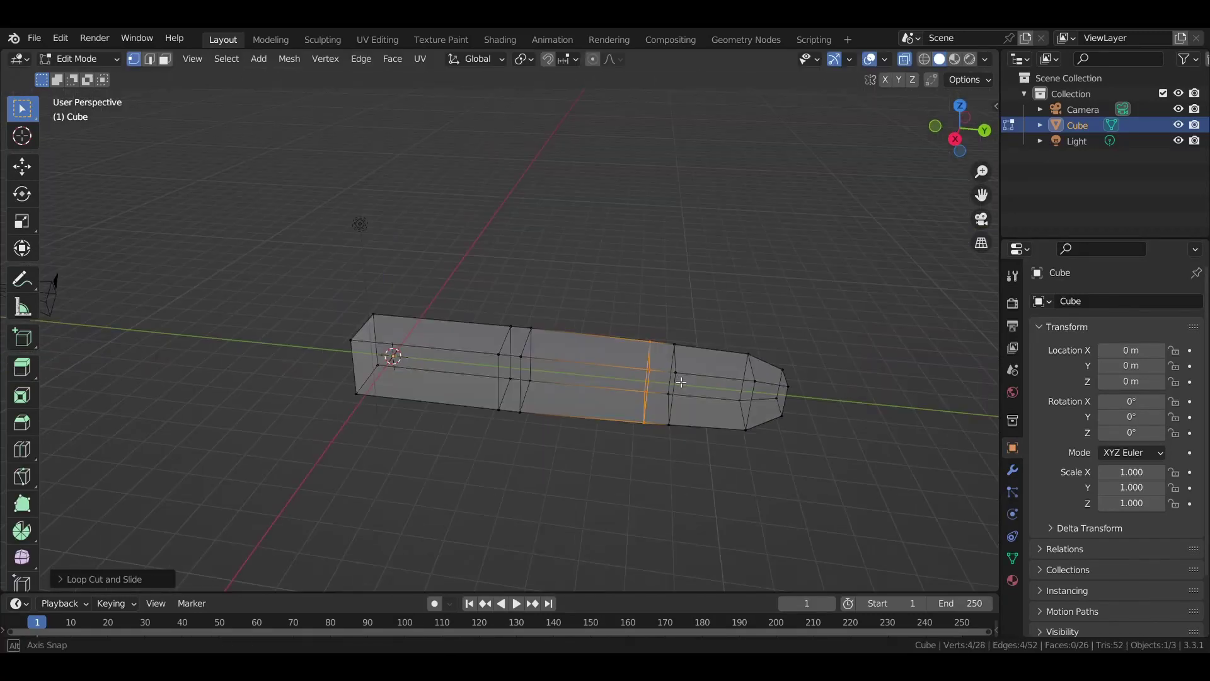
Step: Stretch the cube's end vertices along Y into a long bar
{"action": "key", "text": "Tab"}
{"action": "scroll", "coordinate": [527, 325], "scroll_direction": "up", "scroll_amount": 4}
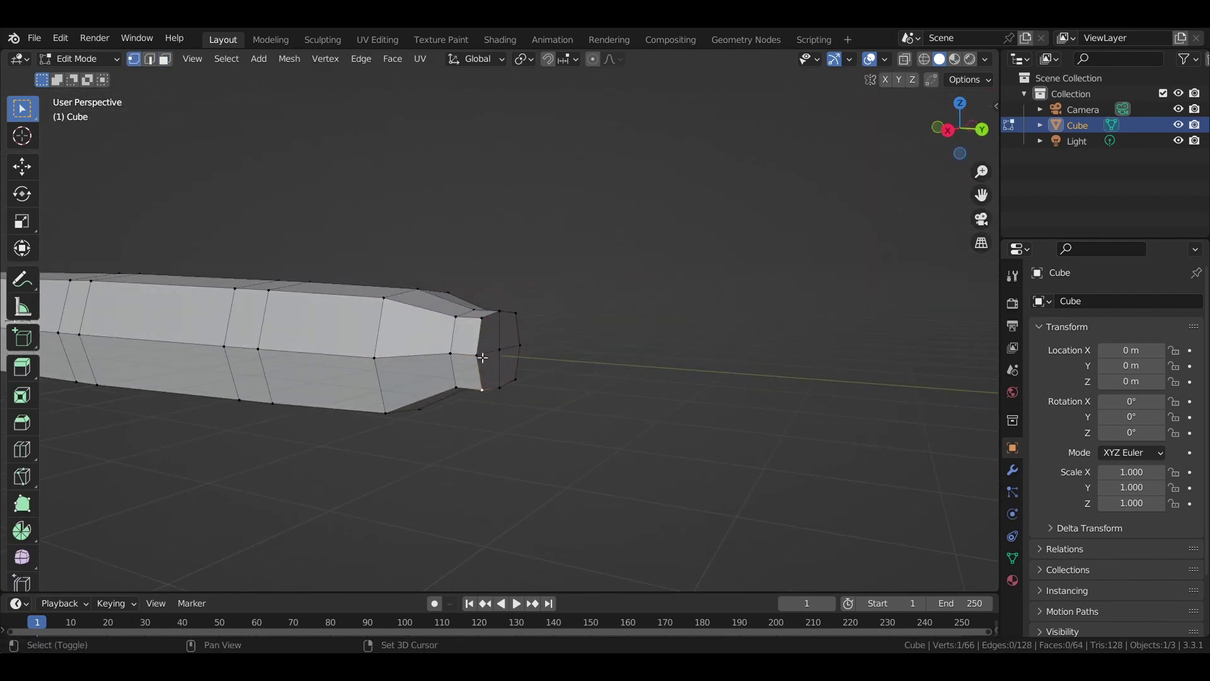
{"action": "mouse_move", "coordinate": [455, 385]}
{"action": "middle_mouse_down"}
{"action": "mouse_move", "coordinate": [519, 403]}
{"action": "mouse_move", "coordinate": [538, 359]}
{"action": "mouse_move", "coordinate": [513, 346]}
{"action": "mouse_move", "coordinate": [504, 377]}
{"action": "middle_mouse_up"}
{"action": "key", "text": "g"}
{"action": "left_click", "coordinate": [527, 351]}
{"action": "scroll", "coordinate": [504, 376], "scroll_direction": "down", "scroll_amount": 5}
{"action": "key", "text": "y"}
{"action": "key", "text": "Return"}
Step: Extrude and shrink the bar's end face, then round its end loop into a circle
{"action": "middle_click_drag", "start_coordinate": [560, 427], "coordinate": [504, 592]}
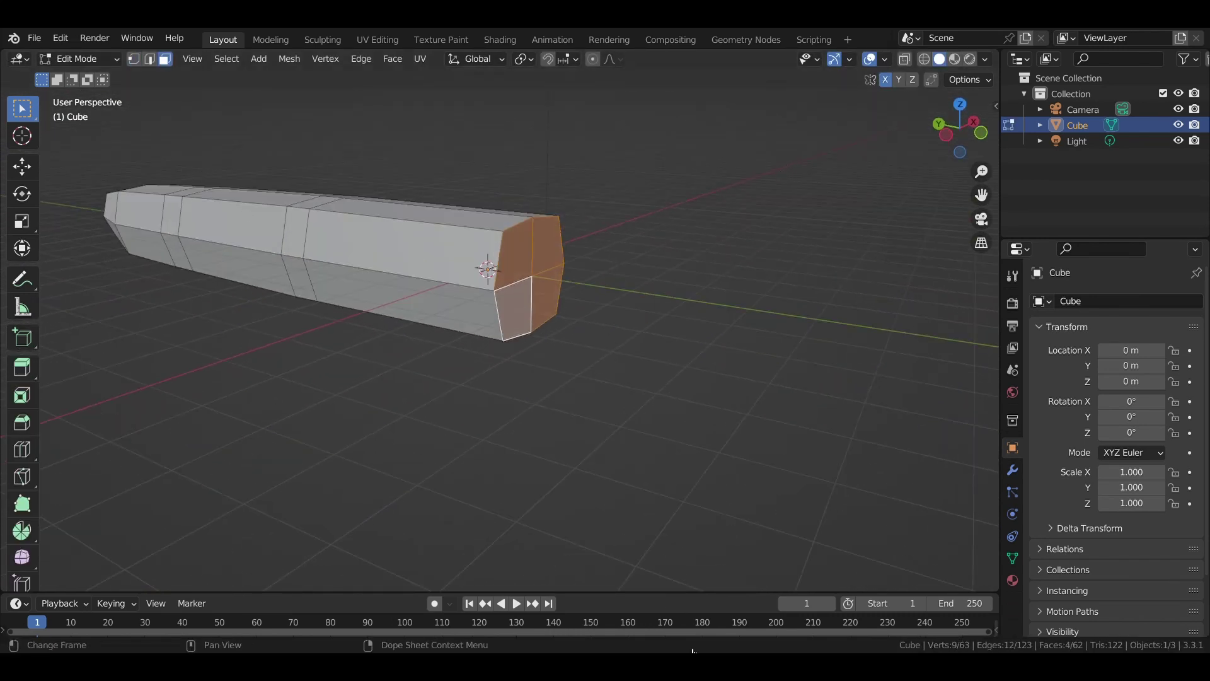
{"action": "middle_click_drag", "start_coordinate": [504, 568], "coordinate": [501, 448]}
{"action": "key", "text": "e"}
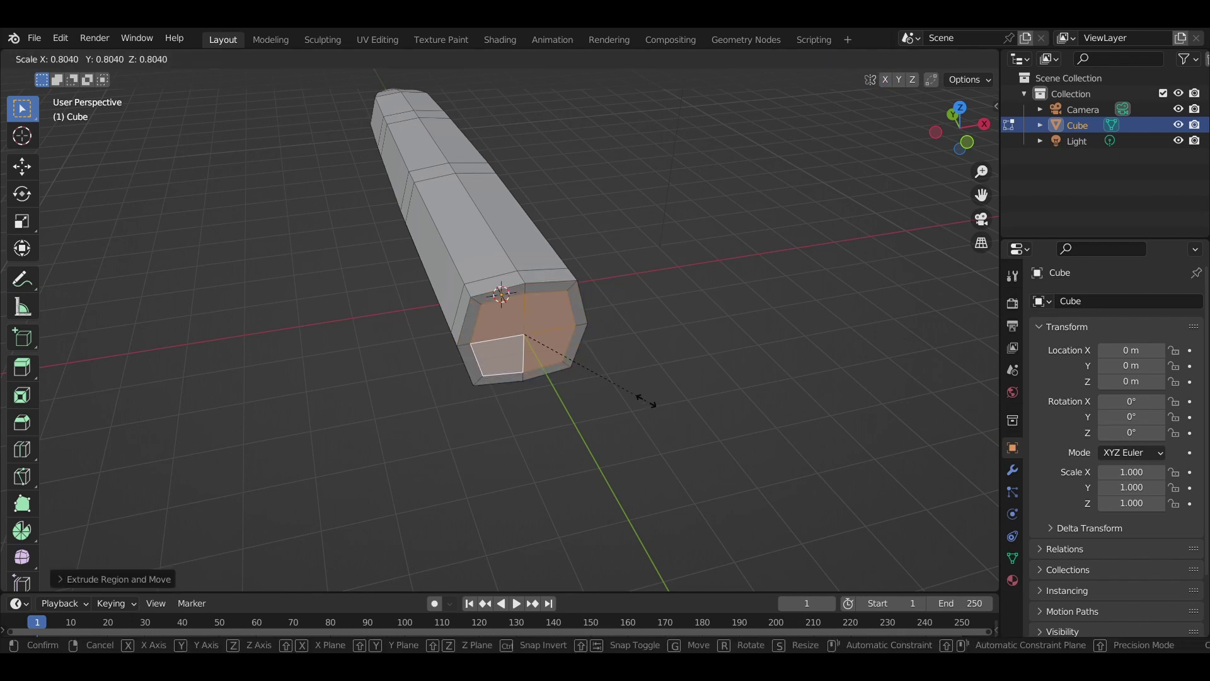
{"action": "left_click", "coordinate": [652, 405]}
{"action": "mouse_move", "coordinate": [637, 381]}
{"action": "middle_mouse_down"}
{"action": "mouse_move", "coordinate": [486, 424]}
{"action": "mouse_move", "coordinate": [442, 289]}
{"action": "middle_mouse_up"}
{"action": "left_click", "coordinate": [442, 288], "text": "alt"}
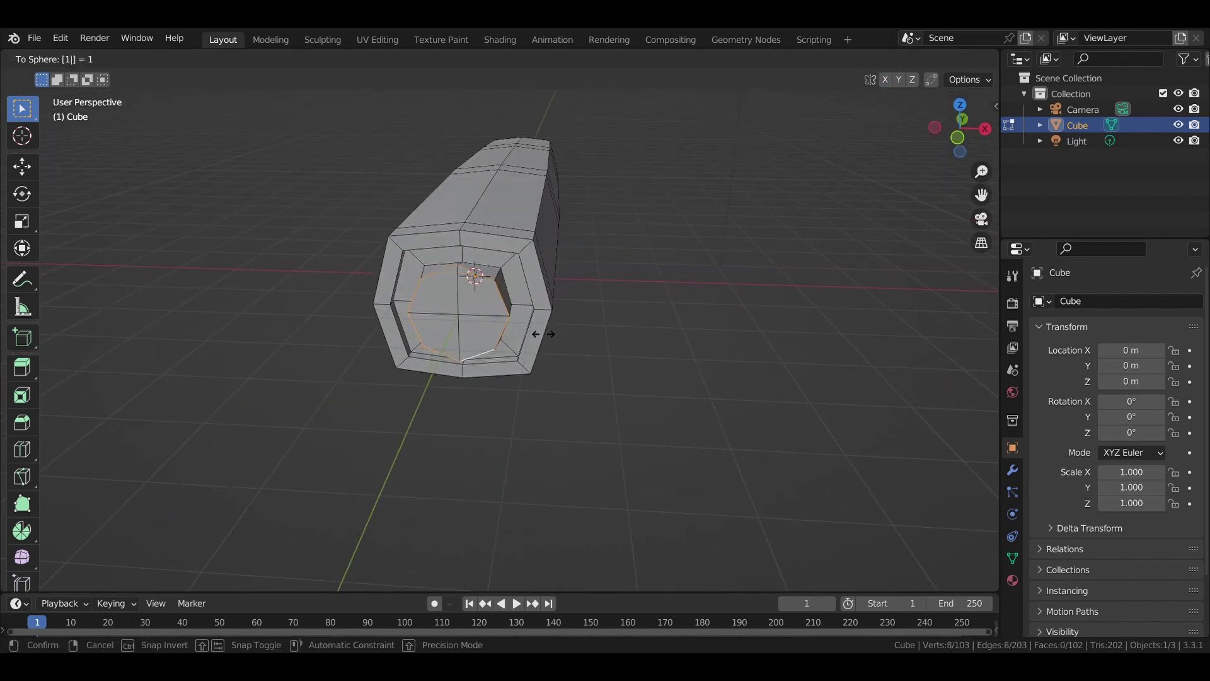
{"action": "left_click", "coordinate": [542, 335]}
{"action": "middle_click_drag", "start_coordinate": [542, 335], "coordinate": [583, 397]}
Step: Add an edge loop along the bar and select the ring of end faces
{"action": "key", "text": "ctrl+r"}
{"action": "left_click", "coordinate": [513, 360]}
{"action": "left_click", "coordinate": [559, 254]}
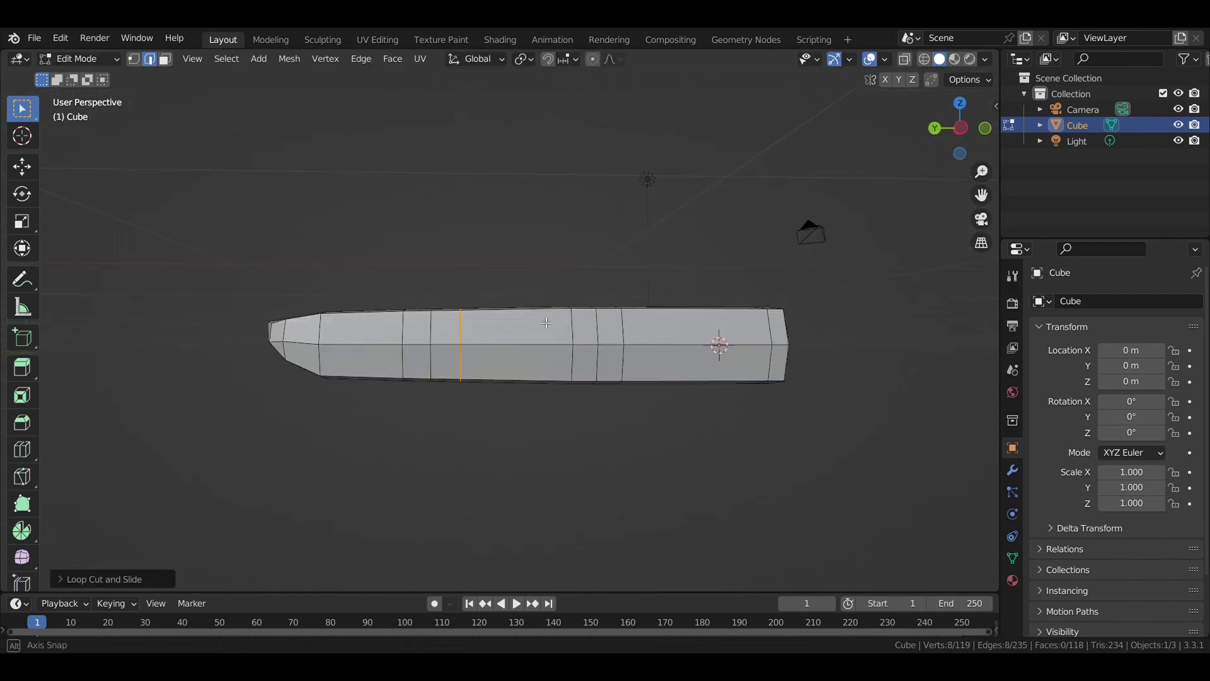
{"action": "middle_click_drag", "start_coordinate": [559, 254], "coordinate": [494, 445]}
{"action": "key", "text": "3"}
{"action": "left_click", "coordinate": [572, 259], "text": "alt"}
{"action": "mouse_move", "coordinate": [572, 259]}
{"action": "middle_mouse_down"}
{"action": "mouse_move", "coordinate": [594, 243]}
{"action": "mouse_move", "coordinate": [544, 388]}
{"action": "mouse_move", "coordinate": [441, 347]}
{"action": "mouse_move", "coordinate": [553, 381]}
{"action": "mouse_move", "coordinate": [562, 418]}
{"action": "middle_mouse_up"}
{"action": "key", "text": "Tab"}
Step: Apply Shade Smooth to the finger bar
{"action": "key", "text": "Tab"}
{"action": "key", "text": "Tab"}
{"action": "key", "text": "Tab"}
Step: Edge-split the mesh along the two edge loops near the bar's end
{"action": "left_click", "coordinate": [553, 380], "text": "alt"}
{"action": "left_click", "coordinate": [421, 360], "text": "alt"}
{"action": "mouse_move", "coordinate": [421, 360]}
{"action": "middle_mouse_down"}
{"action": "mouse_move", "coordinate": [440, 388]}
{"action": "mouse_move", "coordinate": [470, 354]}
{"action": "mouse_move", "coordinate": [546, 354]}
{"action": "mouse_move", "coordinate": [488, 437]}
{"action": "middle_mouse_up"}
{"action": "right_click", "coordinate": [440, 388]}
{"action": "left_click", "coordinate": [440, 392]}
{"action": "right_click", "coordinate": [442, 379]}
{"action": "key", "text": "Tab"}
{"action": "right_click", "coordinate": [470, 354]}
{"action": "left_click", "coordinate": [498, 378]}
{"action": "key", "text": "Tab"}
{"action": "key", "text": "Tab"}
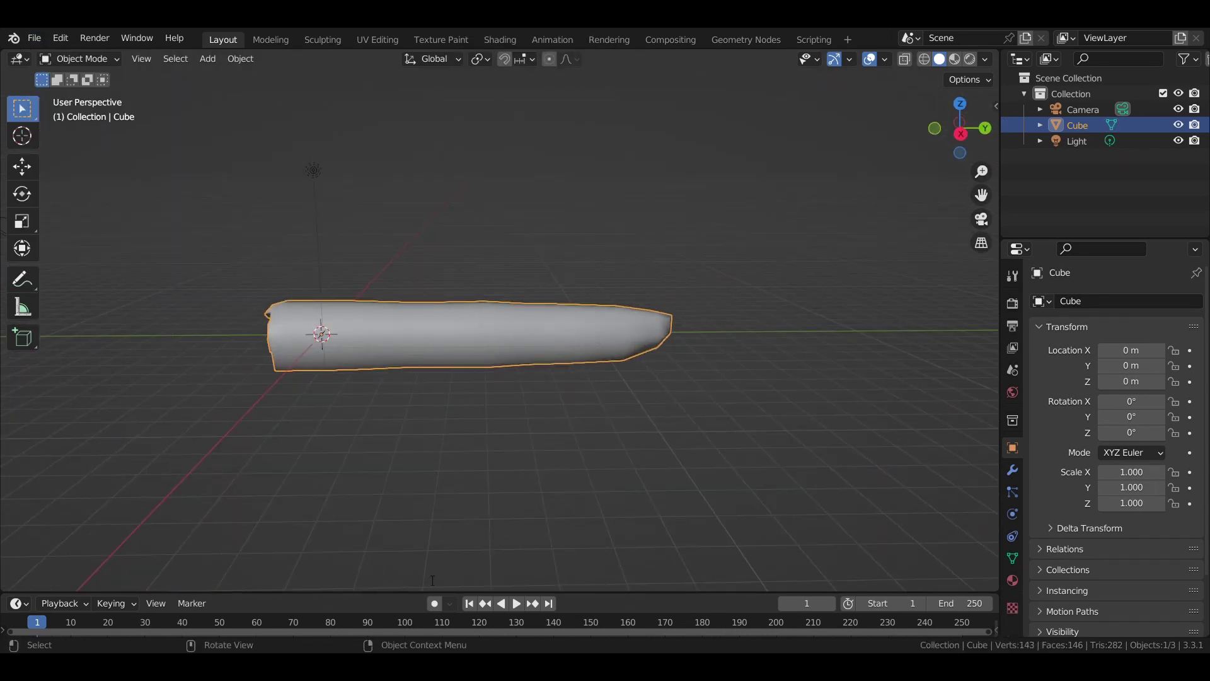
Step: Add a new cube and flatten it onto the fingertip as the nail piece
{"action": "key", "text": "shift+a"}
{"action": "mouse_move", "coordinate": [554, 345]}
{"action": "middle_mouse_down"}
{"action": "mouse_move", "coordinate": [479, 315]}
{"action": "mouse_move", "coordinate": [464, 265]}
{"action": "middle_mouse_up"}
{"action": "key", "text": "Tab"}
{"action": "key", "text": "g"}
{"action": "left_click", "coordinate": [464, 265]}
{"action": "key", "text": "ctrl+r"}
{"action": "left_click", "coordinate": [393, 393]}
Step: Cut an extra edge loop across the nail piece in local view
{"action": "mouse_move", "coordinate": [379, 353]}
{"action": "middle_mouse_down"}
{"action": "mouse_move", "coordinate": [345, 411]}
{"action": "mouse_move", "coordinate": [416, 514]}
{"action": "mouse_move", "coordinate": [434, 376]}
{"action": "mouse_move", "coordinate": [262, 181]}
{"action": "middle_mouse_up"}
{"action": "key", "text": "KP_Divide"}
{"action": "left_click", "coordinate": [345, 411]}
{"action": "key", "text": "KP_Divide"}
{"action": "key", "text": "Tab"}
Step: Reshape the fingertip's vertices and edges to fit beneath the nail
{"action": "left_click", "coordinate": [262, 181]}
{"action": "key", "text": "Tab"}
{"action": "key", "text": "g"}
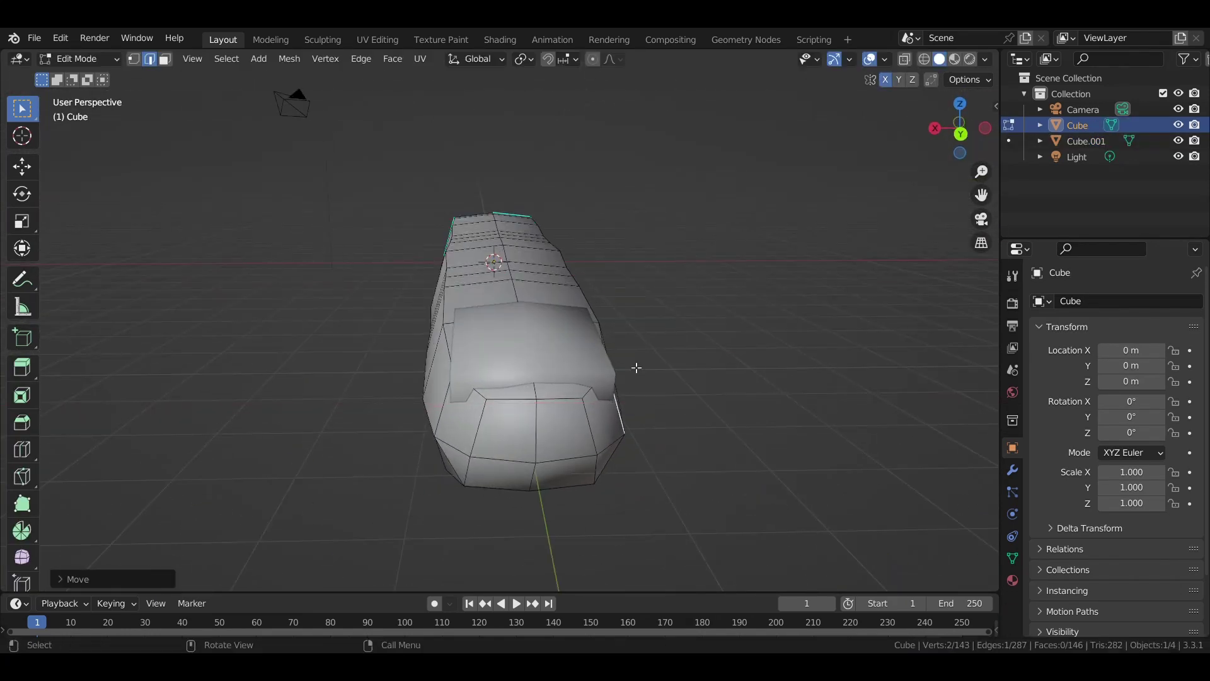
{"action": "left_click", "coordinate": [562, 501]}
{"action": "middle_click_drag", "start_coordinate": [561, 501], "coordinate": [498, 441]}
{"action": "key", "text": "2"}
{"action": "key", "text": "s"}
{"action": "left_click", "coordinate": [558, 502]}
Step: Select the nail's front edges and mark them sharp
{"action": "key", "text": "Tab"}
{"action": "left_click", "coordinate": [486, 378]}
{"action": "key", "text": "Tab"}
{"action": "key", "text": "3"}
{"action": "mouse_move", "coordinate": [486, 378]}
{"action": "middle_mouse_down"}
{"action": "mouse_move", "coordinate": [484, 358]}
{"action": "mouse_move", "coordinate": [454, 429]}
{"action": "middle_mouse_up"}
{"action": "key", "text": "ctrl+e"}
{"action": "left_click", "coordinate": [451, 432]}
Step: Return to the full finger in right-side orthographic view
{"action": "key", "text": "Tab"}
{"action": "key", "text": "KP_Divide"}
{"action": "key", "text": "Tab"}
{"action": "key", "text": "Tab"}
{"action": "key", "text": "KP_Divide"}
{"action": "key", "text": "KP_3"}
{"action": "key", "text": "shift+a"}
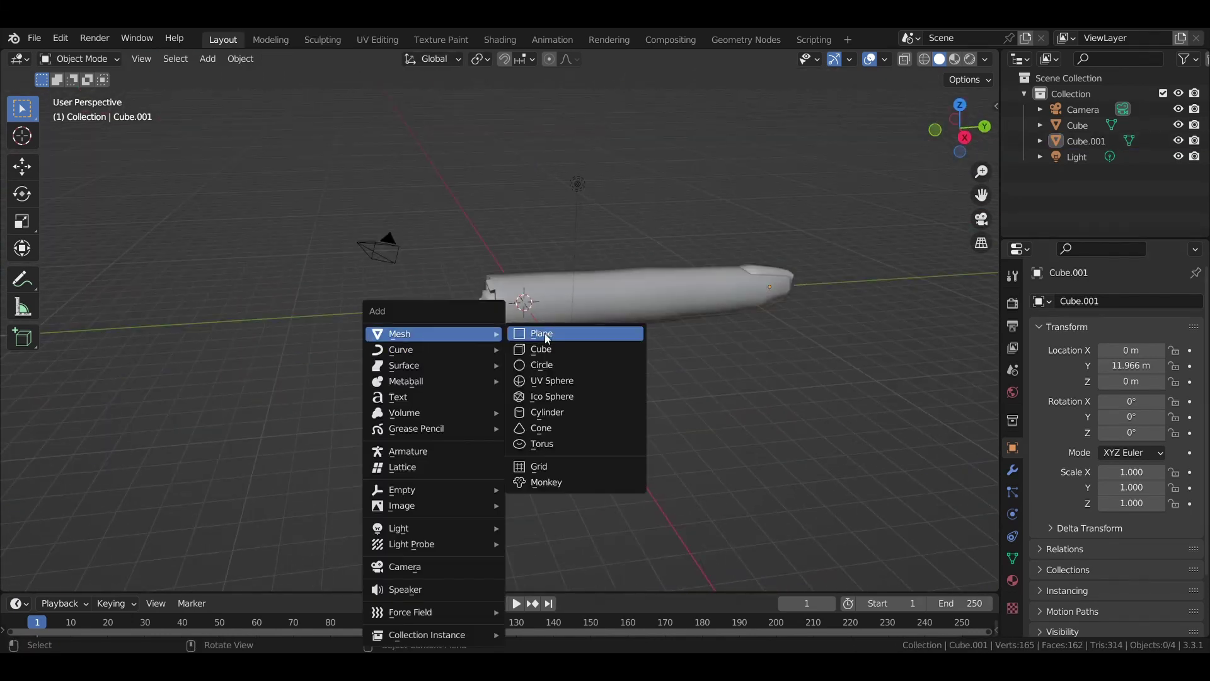
Step: Add a small cube and stretch it into a thin long bar
{"action": "left_click", "coordinate": [555, 333]}
{"action": "key", "text": "s"}
{"action": "key", "text": "Tab"}
{"action": "key", "text": "KP_3"}
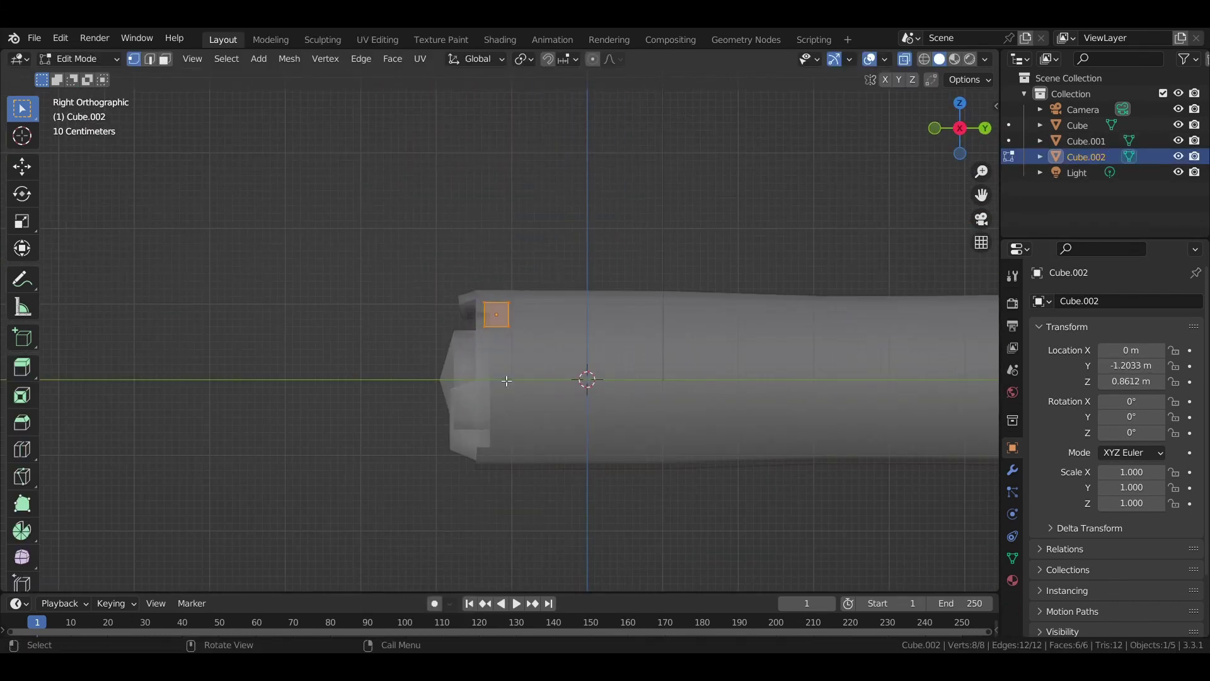
{"action": "left_click_drag", "start_coordinate": [467, 281], "coordinate": [489, 331]}
{"action": "key", "text": "g"}
{"action": "left_click", "coordinate": [315, 309]}
{"action": "middle_click_drag", "start_coordinate": [316, 309], "coordinate": [541, 363]}
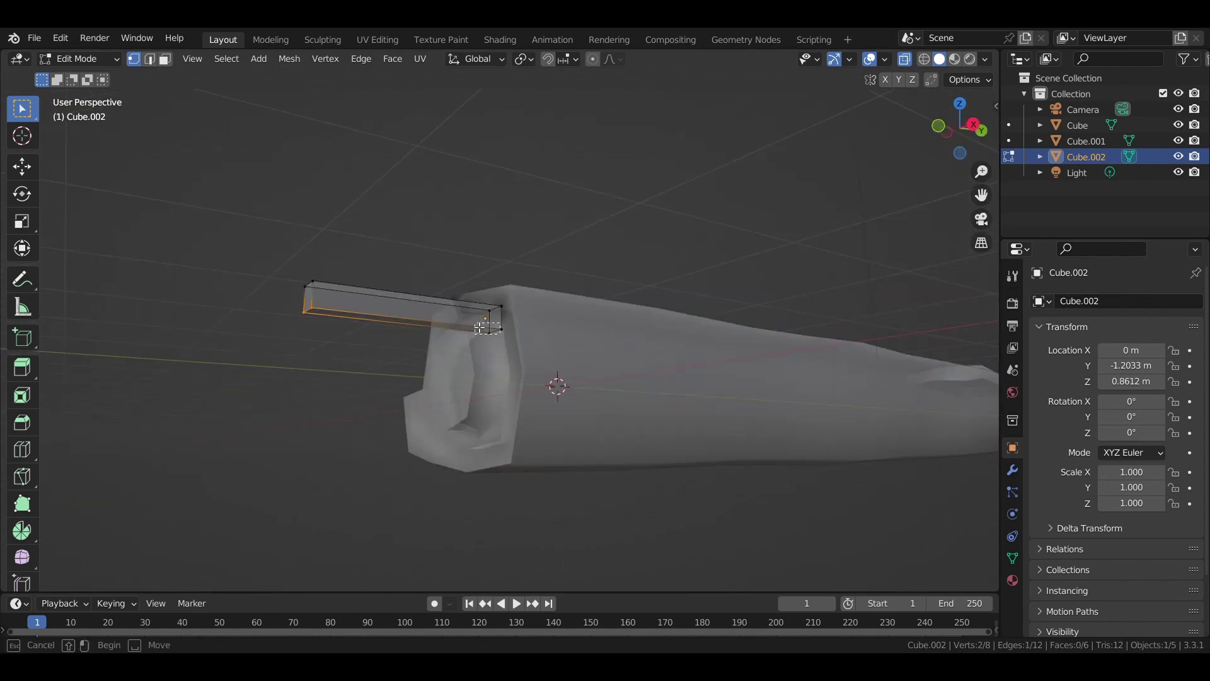
Step: Delete the bar's faces and extend its edge into a longer strip
{"action": "key", "text": "KP_3"}
{"action": "left_click_drag", "start_coordinate": [289, 277], "coordinate": [341, 356]}
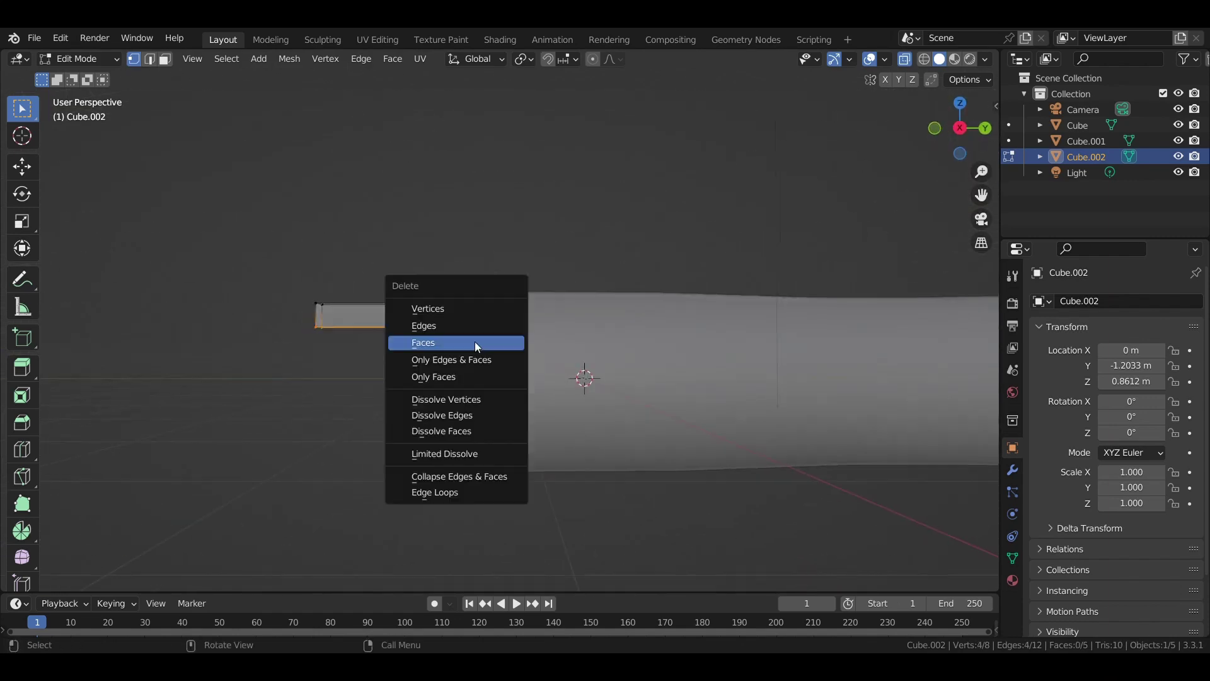
{"action": "middle_click_drag", "start_coordinate": [328, 369], "coordinate": [353, 353]}
{"action": "key", "text": "Tab"}
{"action": "key", "text": "Tab"}
{"action": "key", "text": "KP_3"}
{"action": "left_click_drag", "start_coordinate": [194, 332], "coordinate": [248, 388]}
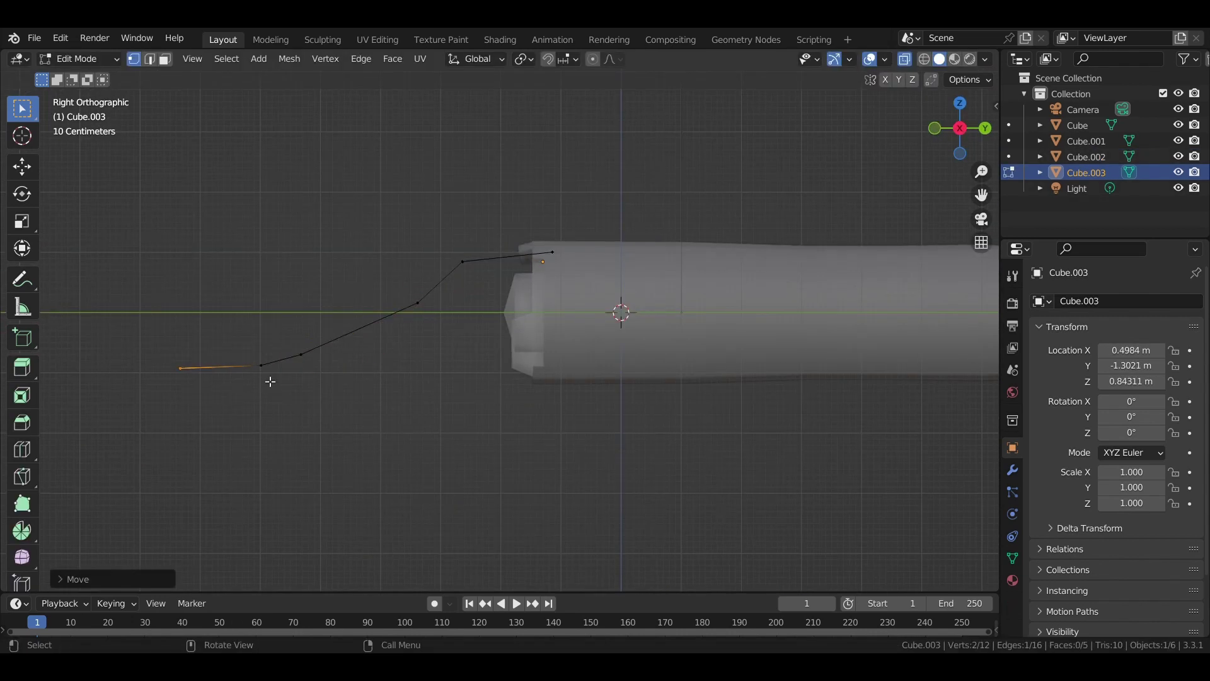
Step: Bend the tendon strip by moving its vertices
{"action": "middle_click_drag", "start_coordinate": [450, 315], "coordinate": [480, 327]}
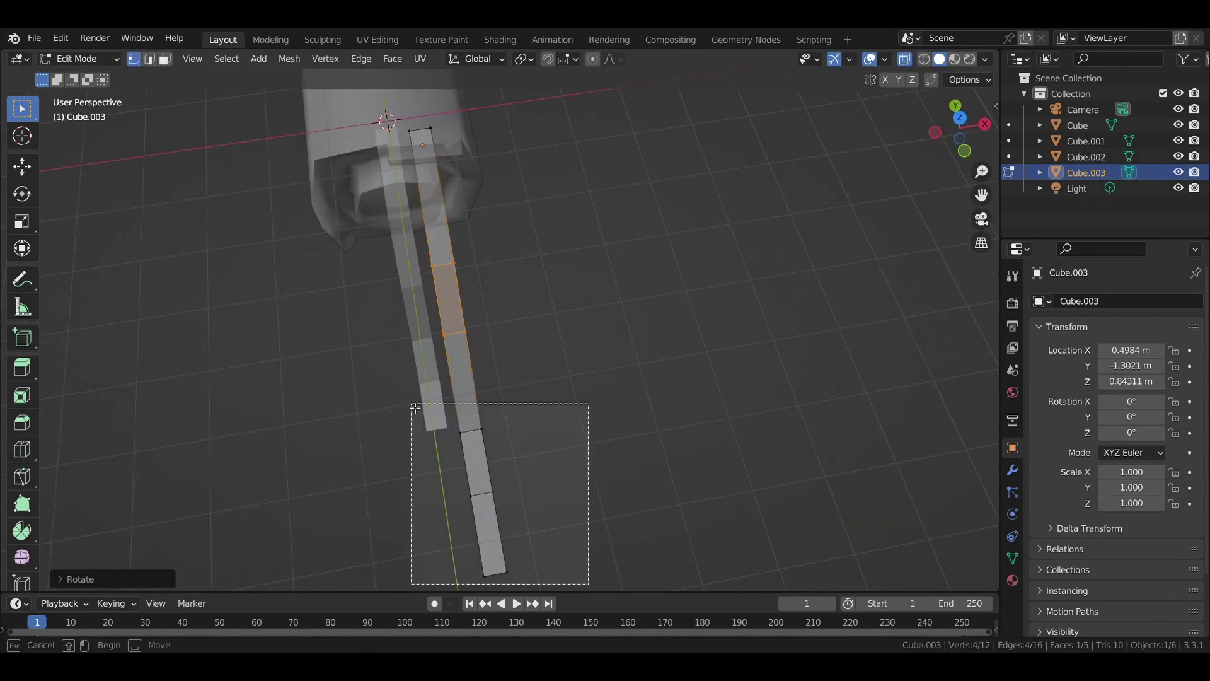
{"action": "middle_click_drag", "start_coordinate": [415, 408], "coordinate": [553, 339]}
{"action": "key", "text": "g"}
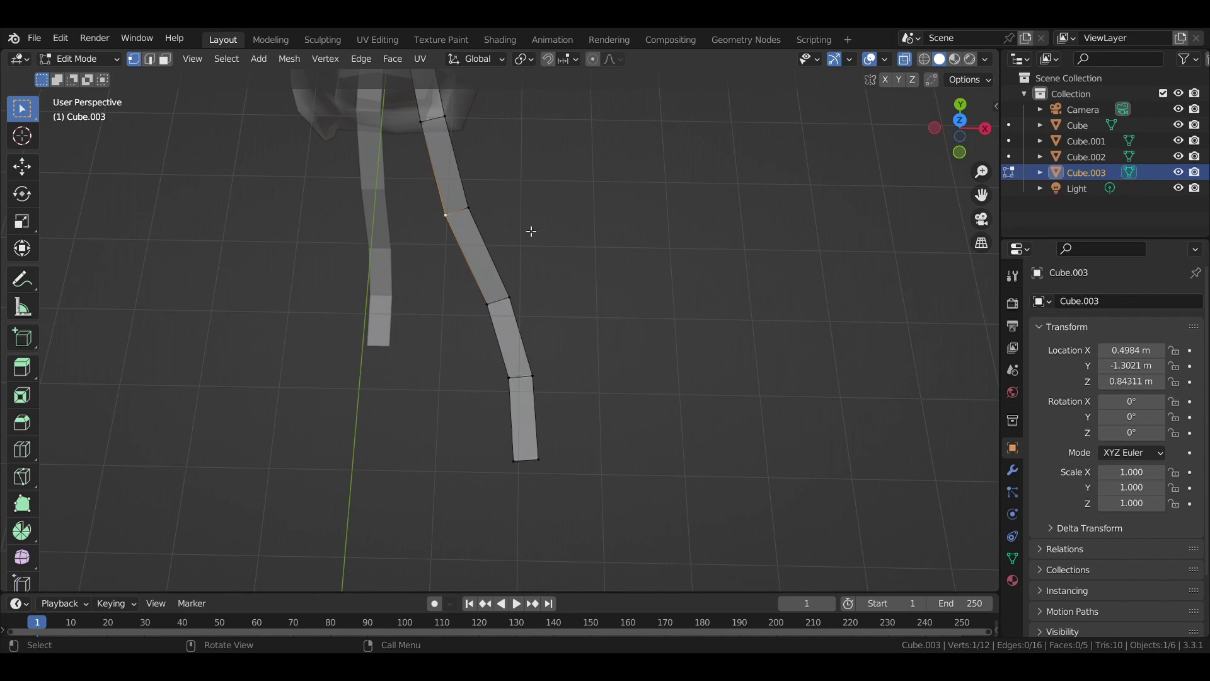
{"action": "middle_click_drag", "start_coordinate": [511, 294], "coordinate": [500, 307]}
{"action": "key", "text": "g"}
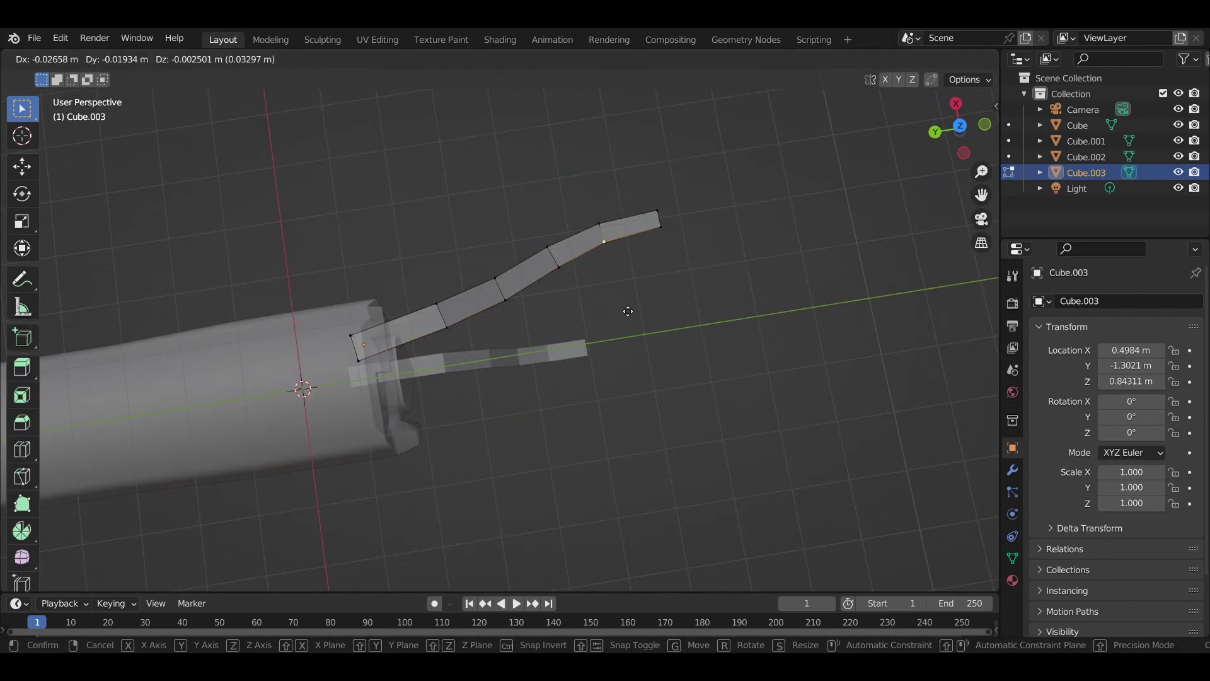
{"action": "key", "text": "Tab"}
{"action": "scroll", "coordinate": [656, 346], "scroll_direction": "down", "scroll_amount": 5}
Step: Select the finger tube's edges in Edit Mode to prepare seams
{"action": "key", "text": "Tab"}
{"action": "mouse_move", "coordinate": [656, 346]}
{"action": "middle_mouse_down"}
{"action": "mouse_move", "coordinate": [577, 236]}
{"action": "mouse_move", "coordinate": [543, 267]}
{"action": "middle_mouse_up"}
{"action": "key", "text": "Tab"}
{"action": "left_click", "coordinate": [543, 267]}
{"action": "key", "text": "Tab"}
{"action": "scroll", "coordinate": [544, 273], "scroll_direction": "up", "scroll_amount": 2}
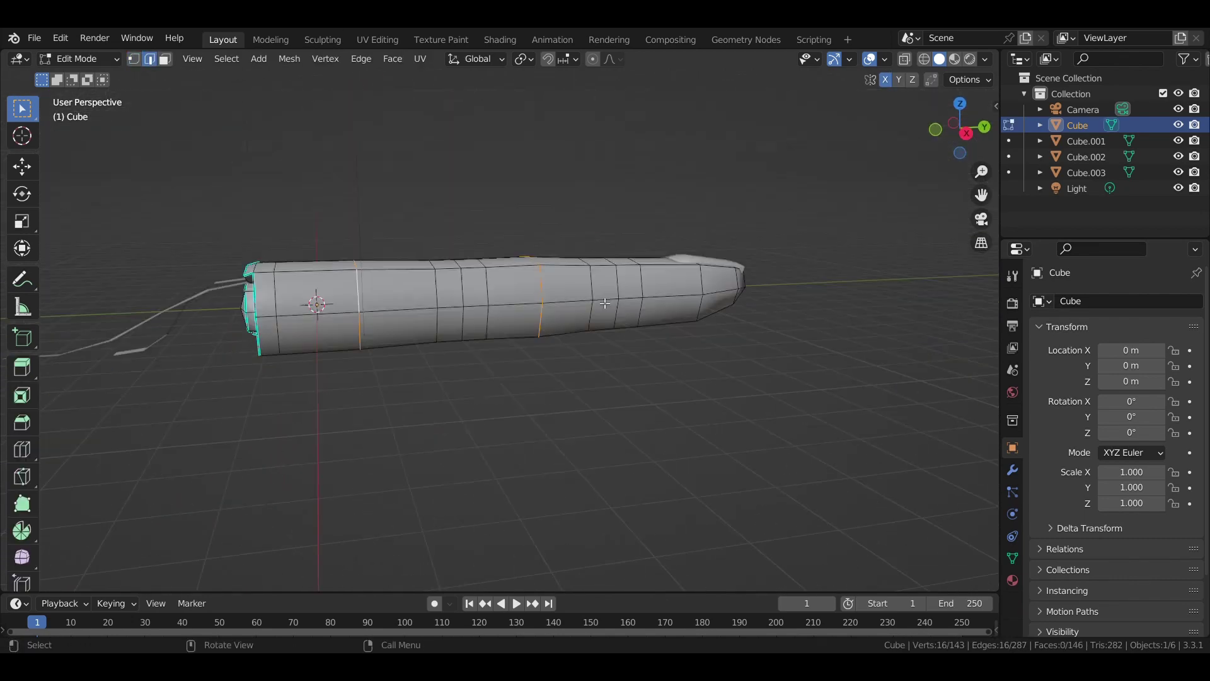
{"action": "mouse_move", "coordinate": [516, 288]}
{"action": "middle_mouse_down"}
{"action": "mouse_move", "coordinate": [404, 378]}
{"action": "mouse_move", "coordinate": [551, 395]}
{"action": "mouse_move", "coordinate": [454, 387]}
{"action": "mouse_move", "coordinate": [611, 427]}
{"action": "mouse_move", "coordinate": [590, 294]}
{"action": "middle_mouse_up"}
{"action": "right_click", "coordinate": [340, 482]}
Step: Mark the selected finger edges as seams and select all UV islands
{"action": "left_click", "coordinate": [341, 482]}
{"action": "key", "text": "Tab"}
{"action": "key", "text": "Tab"}
{"action": "key", "text": "Tab"}
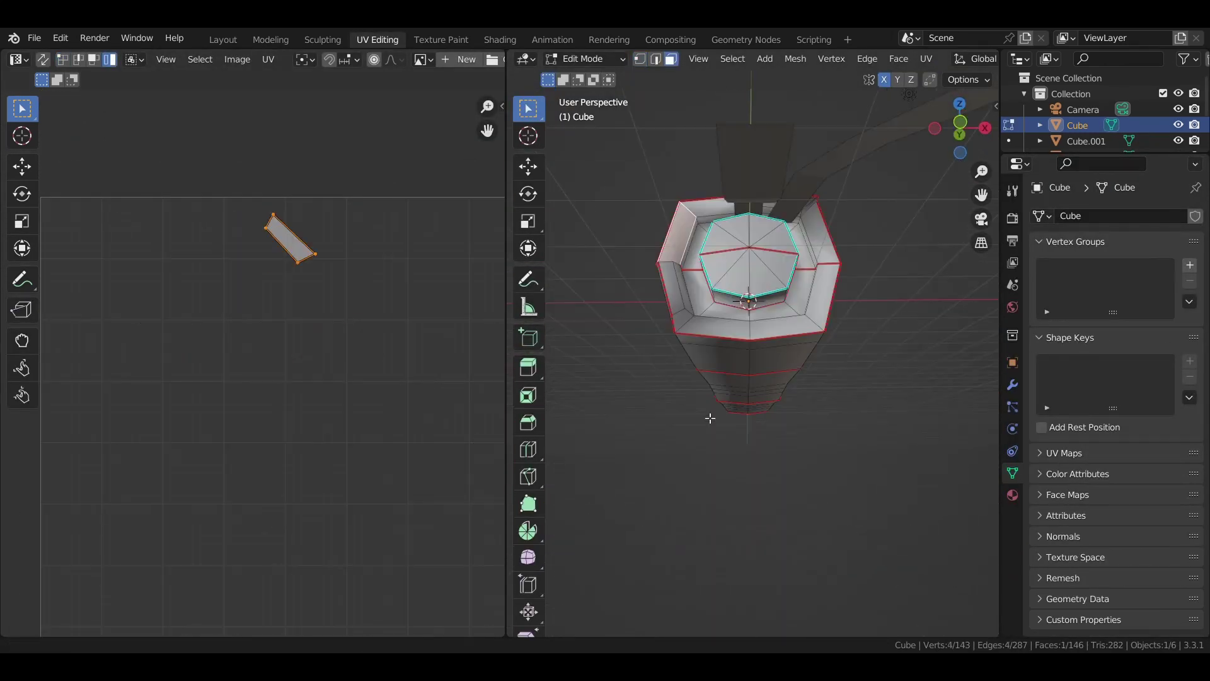
{"action": "scroll", "coordinate": [824, 373], "scroll_direction": "up", "scroll_amount": 3}
{"action": "middle_click_drag", "start_coordinate": [788, 391], "coordinate": [824, 373]}
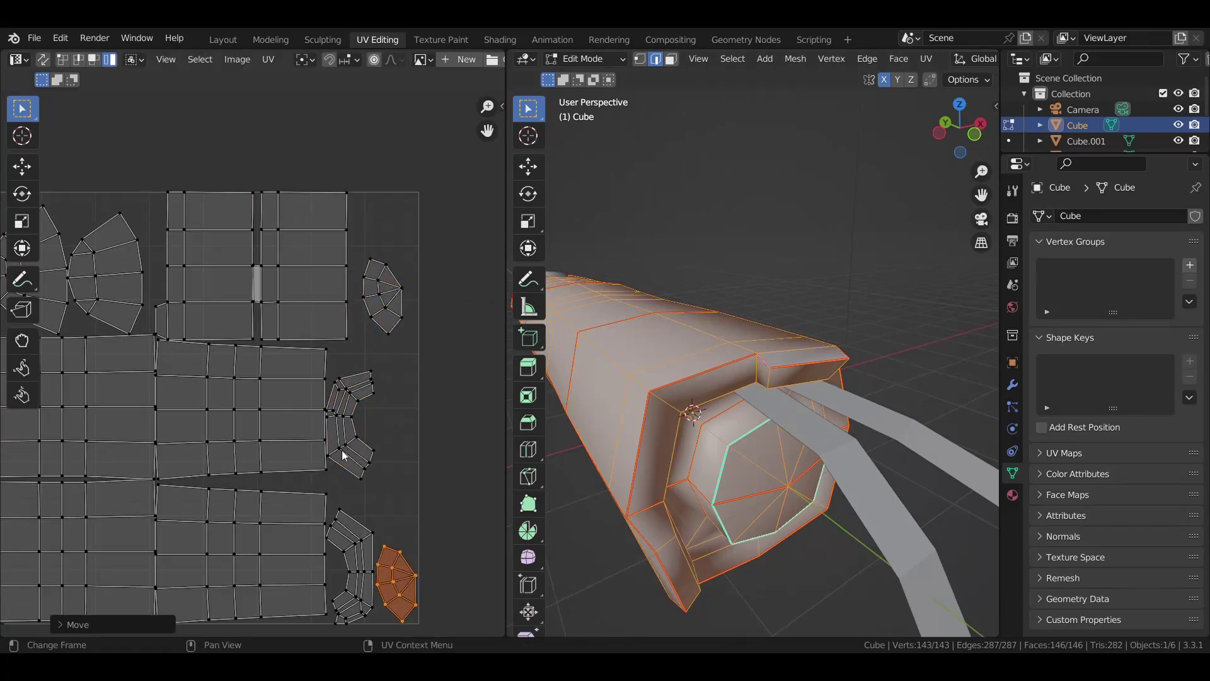
{"action": "key", "text": "a"}
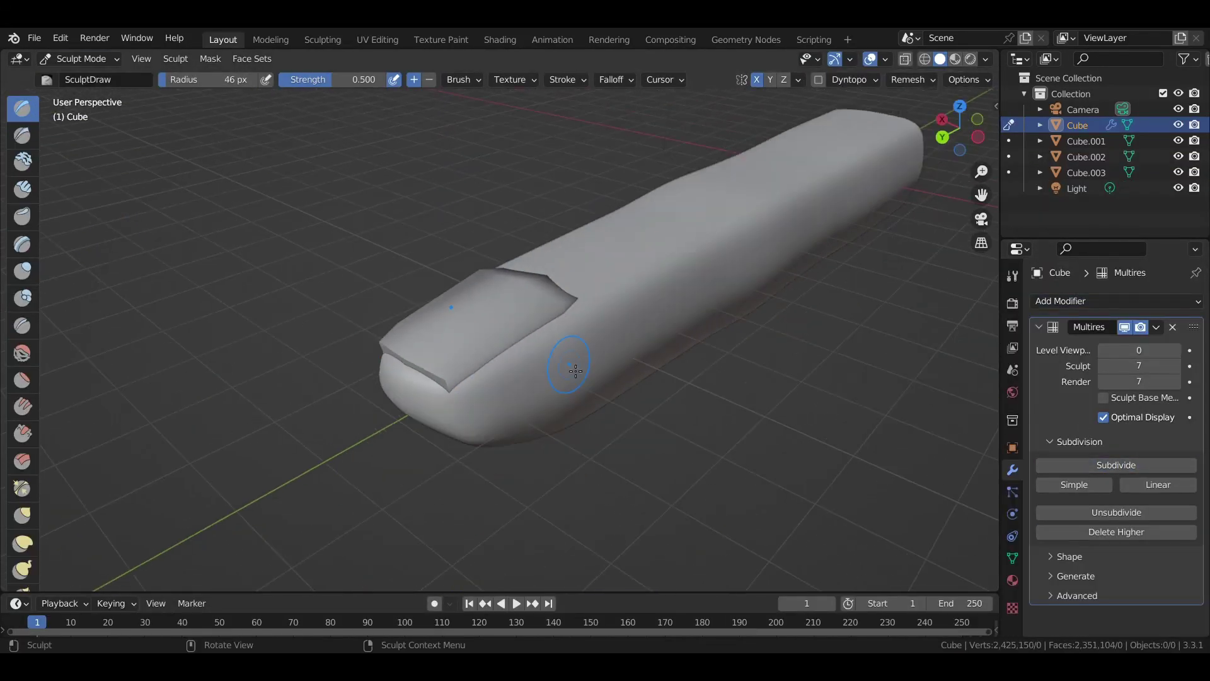
Step: Sculpt around the fingertip nail and ready the Draw Sharp brush for creases
{"action": "mouse_move", "coordinate": [508, 321]}
{"action": "middle_mouse_down"}
{"action": "mouse_move", "coordinate": [623, 325]}
{"action": "mouse_move", "coordinate": [639, 203]}
{"action": "mouse_move", "coordinate": [524, 289]}
{"action": "middle_mouse_up"}
{"action": "mouse_move", "coordinate": [292, 295]}
{"action": "middle_mouse_down"}
{"action": "mouse_move", "coordinate": [527, 486]}
{"action": "mouse_move", "coordinate": [577, 358]}
{"action": "middle_mouse_up"}
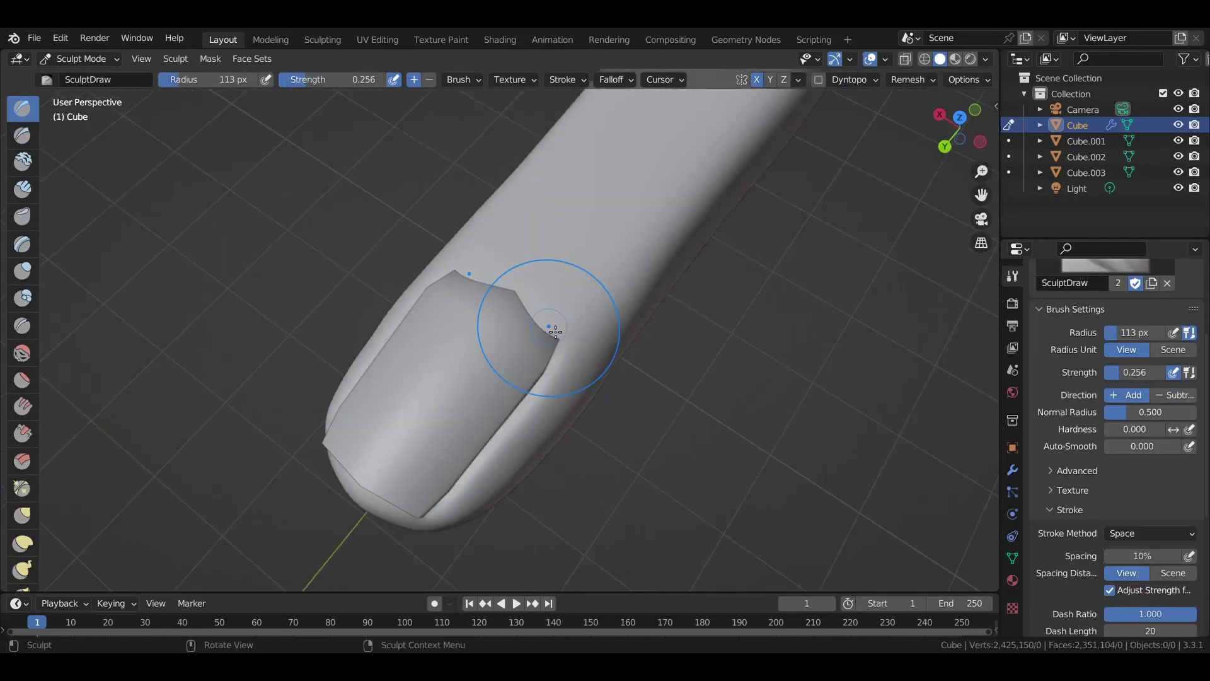
{"action": "mouse_move", "coordinate": [606, 259]}
{"action": "middle_mouse_down"}
{"action": "mouse_move", "coordinate": [559, 262]}
{"action": "mouse_move", "coordinate": [538, 310]}
{"action": "mouse_move", "coordinate": [489, 329]}
{"action": "mouse_move", "coordinate": [735, 576]}
{"action": "mouse_move", "coordinate": [473, 419]}
{"action": "mouse_move", "coordinate": [406, 354]}
{"action": "mouse_move", "coordinate": [370, 357]}
{"action": "mouse_move", "coordinate": [324, 297]}
{"action": "mouse_move", "coordinate": [349, 399]}
{"action": "mouse_move", "coordinate": [389, 393]}
{"action": "mouse_move", "coordinate": [315, 303]}
{"action": "mouse_move", "coordinate": [306, 419]}
{"action": "mouse_move", "coordinate": [427, 377]}
{"action": "middle_mouse_up"}
{"action": "left_click", "coordinate": [22, 135]}
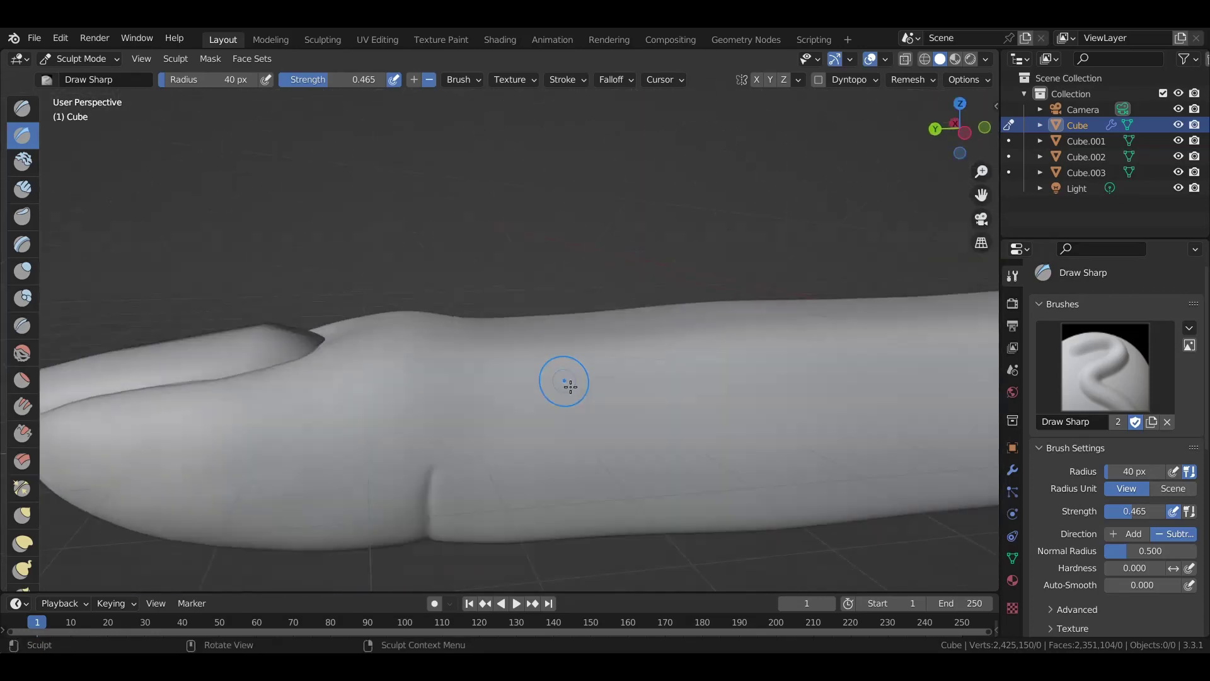
Step: Carve knuckle crease grooves with the Smooth, Draw and Scrape brushes
{"action": "key", "text": "s"}
{"action": "middle_click_drag", "start_coordinate": [512, 435], "coordinate": [348, 319]}
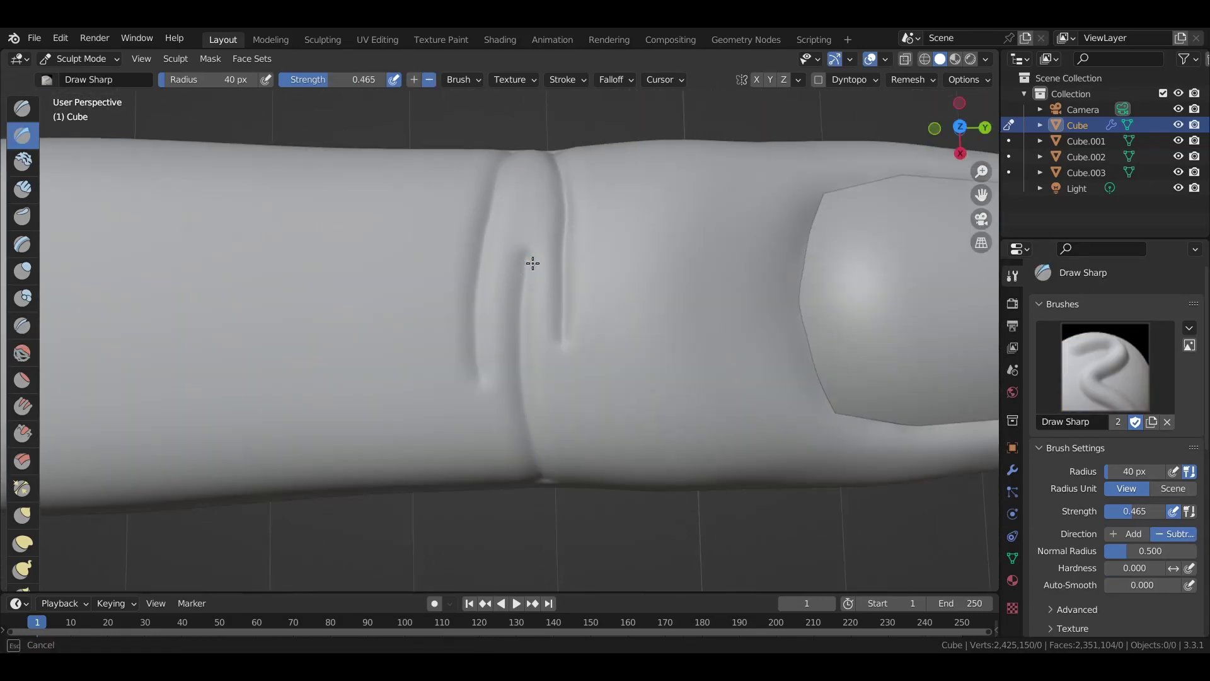
{"action": "middle_click_drag", "start_coordinate": [489, 408], "coordinate": [543, 398]}
{"action": "mouse_move", "coordinate": [615, 410]}
{"action": "middle_mouse_down"}
{"action": "mouse_move", "coordinate": [224, 271]}
{"action": "mouse_move", "coordinate": [424, 162]}
{"action": "mouse_move", "coordinate": [385, 287]}
{"action": "mouse_move", "coordinate": [470, 324]}
{"action": "middle_mouse_up"}
{"action": "key", "text": "x"}
{"action": "mouse_move", "coordinate": [549, 412]}
{"action": "middle_mouse_down"}
{"action": "mouse_move", "coordinate": [337, 243]}
{"action": "mouse_move", "coordinate": [418, 253]}
{"action": "middle_mouse_up"}
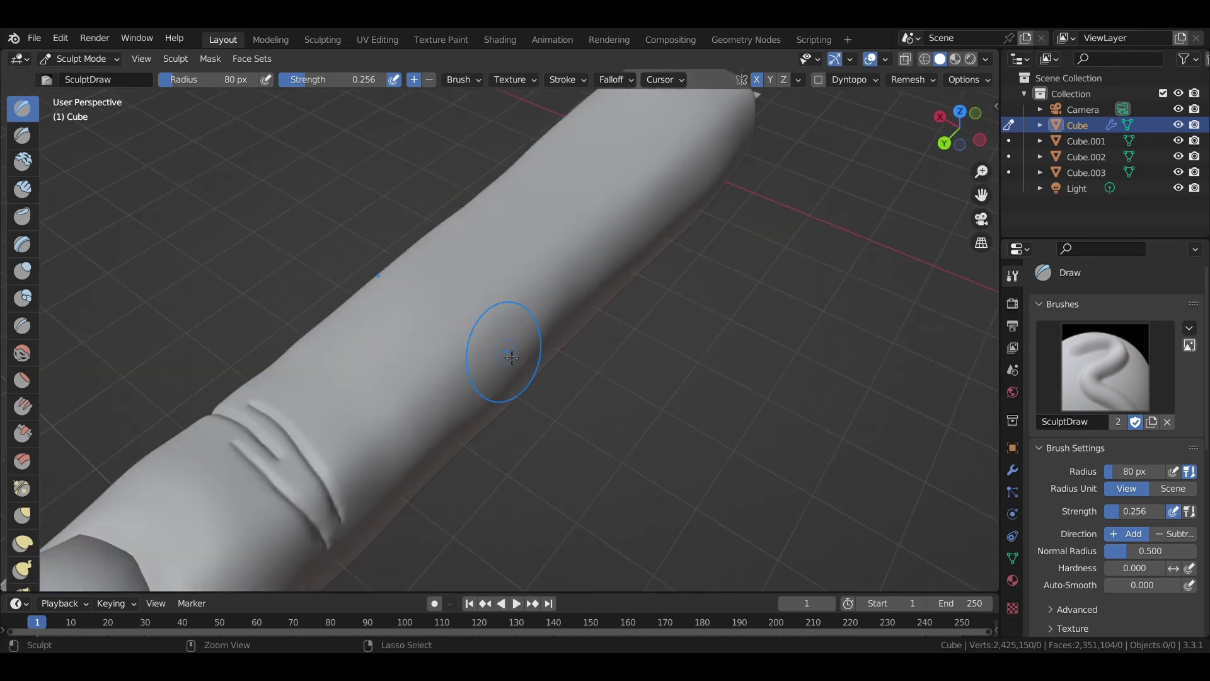
{"action": "key", "text": "shift+t"}
{"action": "middle_click_drag", "start_coordinate": [512, 357], "coordinate": [400, 305]}
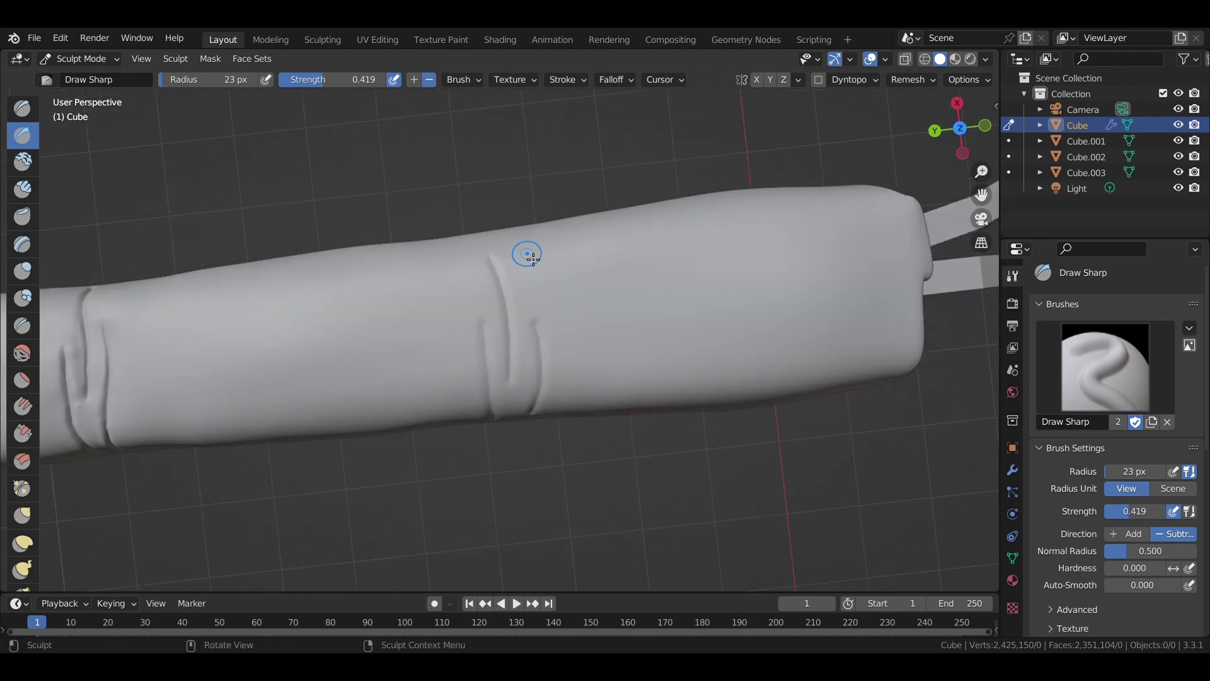
{"action": "mouse_move", "coordinate": [533, 258]}
{"action": "middle_mouse_down"}
{"action": "mouse_move", "coordinate": [548, 386]}
{"action": "mouse_move", "coordinate": [564, 358]}
{"action": "middle_mouse_up"}
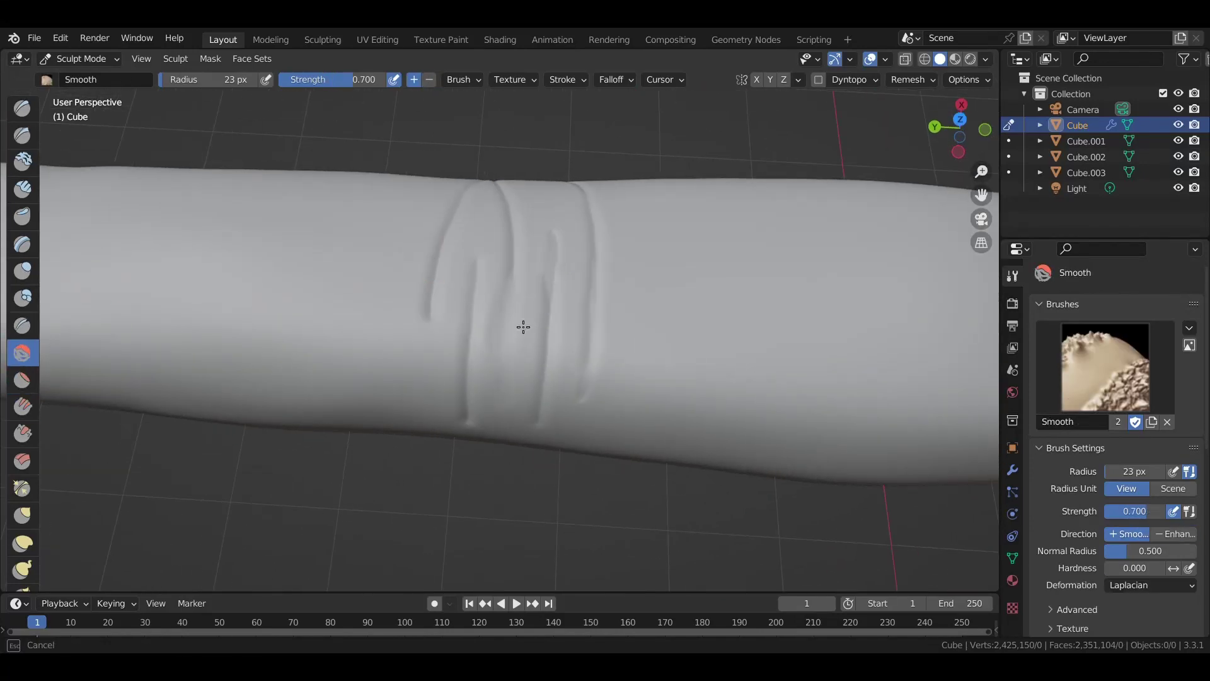
Step: Enlarge the brush to about 41 px and carve a small groove below the crease
{"action": "middle_click_drag", "start_coordinate": [592, 315], "coordinate": [503, 280]}
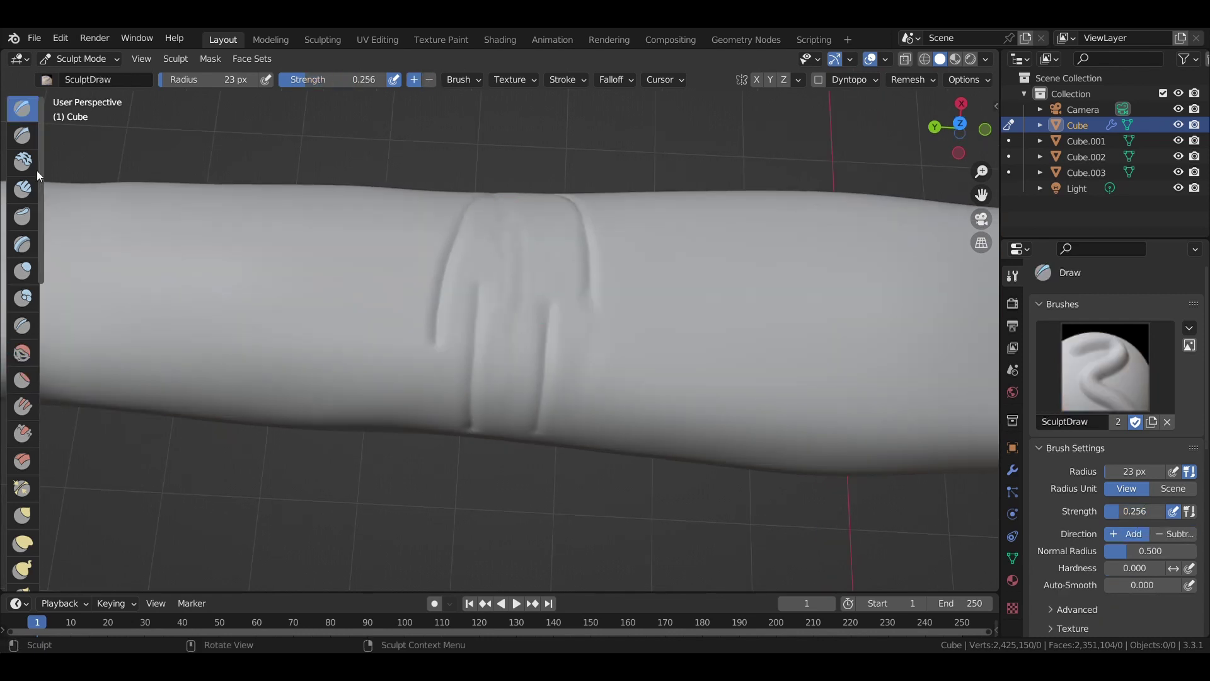
{"action": "middle_click_drag", "start_coordinate": [512, 348], "coordinate": [525, 278]}
{"action": "left_click_drag", "start_coordinate": [508, 362], "coordinate": [525, 278]}
{"action": "middle_click_drag", "start_coordinate": [586, 283], "coordinate": [635, 248], "text": "shift"}
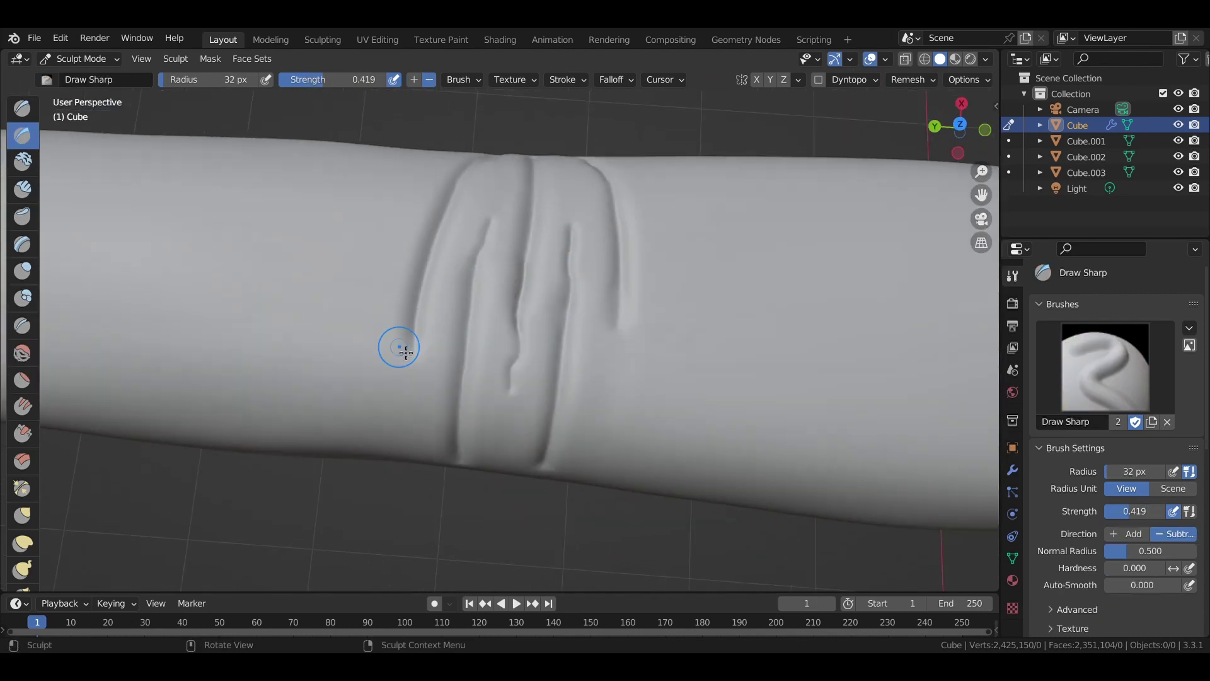
{"action": "scroll", "coordinate": [630, 284], "scroll_direction": "up", "scroll_amount": 3}
Step: Flatten the knuckle crease ridges with the Multi-plane Scrape brush
{"action": "left_click", "coordinate": [22, 461]}
{"action": "scroll", "coordinate": [527, 270], "scroll_direction": "down", "scroll_amount": 3}
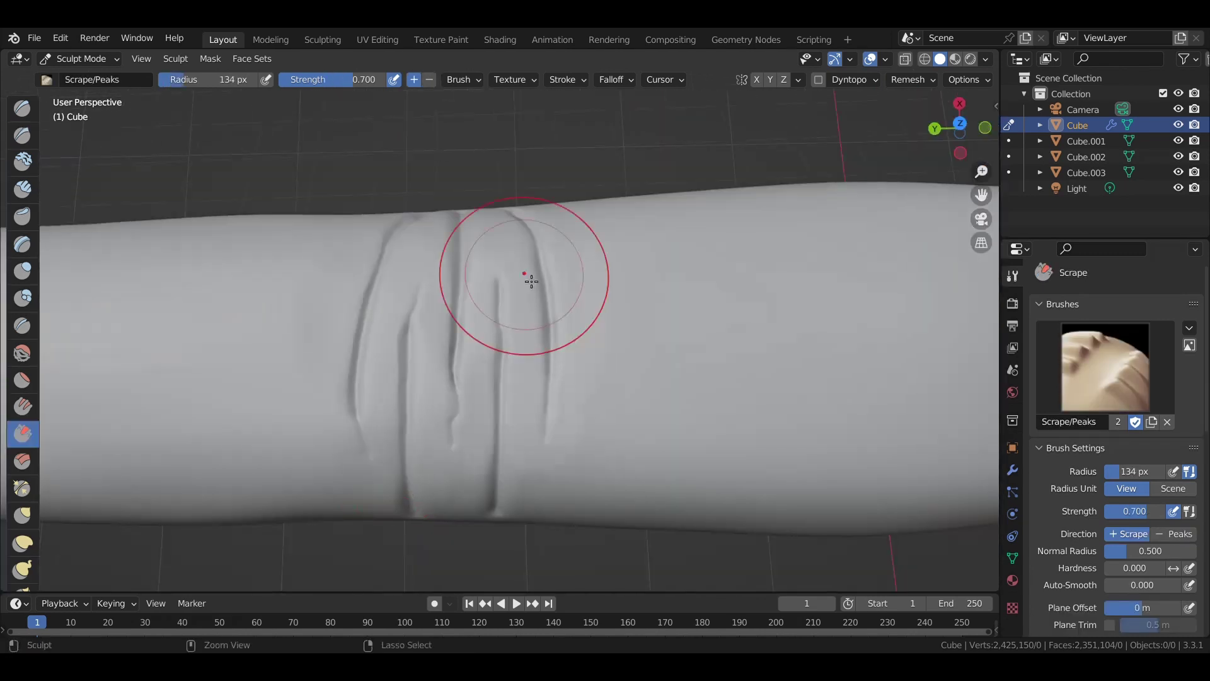
{"action": "middle_click_drag", "start_coordinate": [527, 271], "coordinate": [508, 297]}
{"action": "scroll", "coordinate": [463, 462], "scroll_direction": "up", "scroll_amount": 2}
{"action": "middle_click_drag", "start_coordinate": [462, 462], "coordinate": [555, 446]}
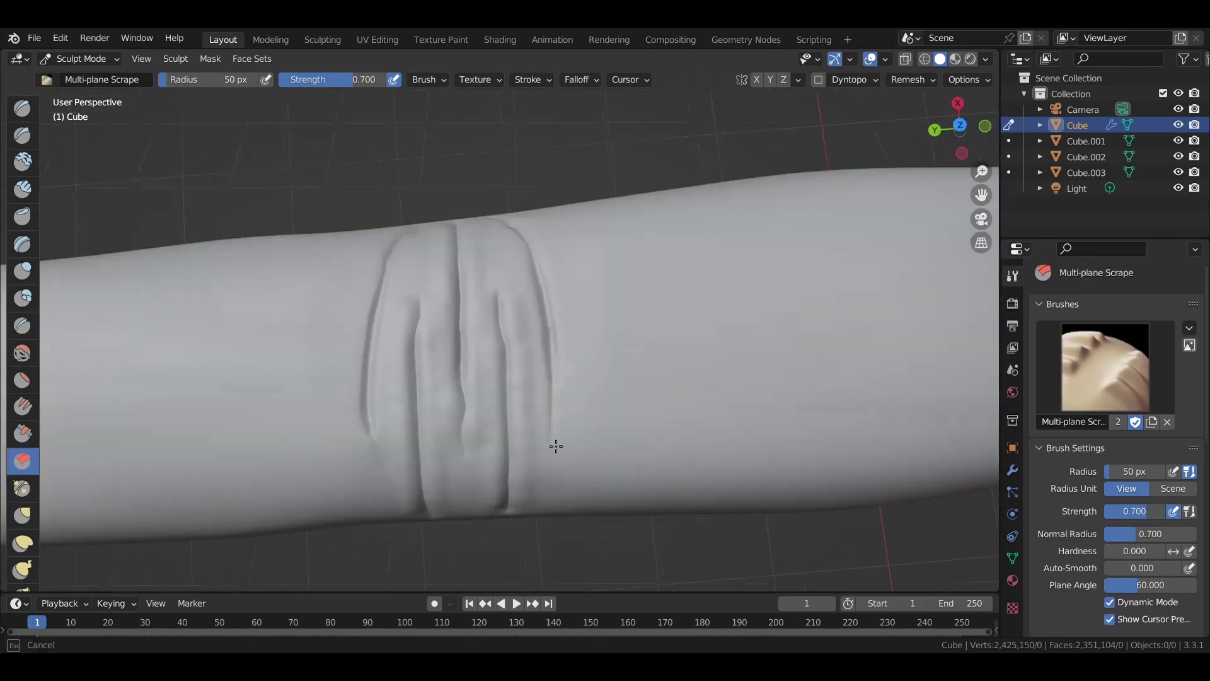
{"action": "middle_click_drag", "start_coordinate": [535, 497], "coordinate": [514, 444]}
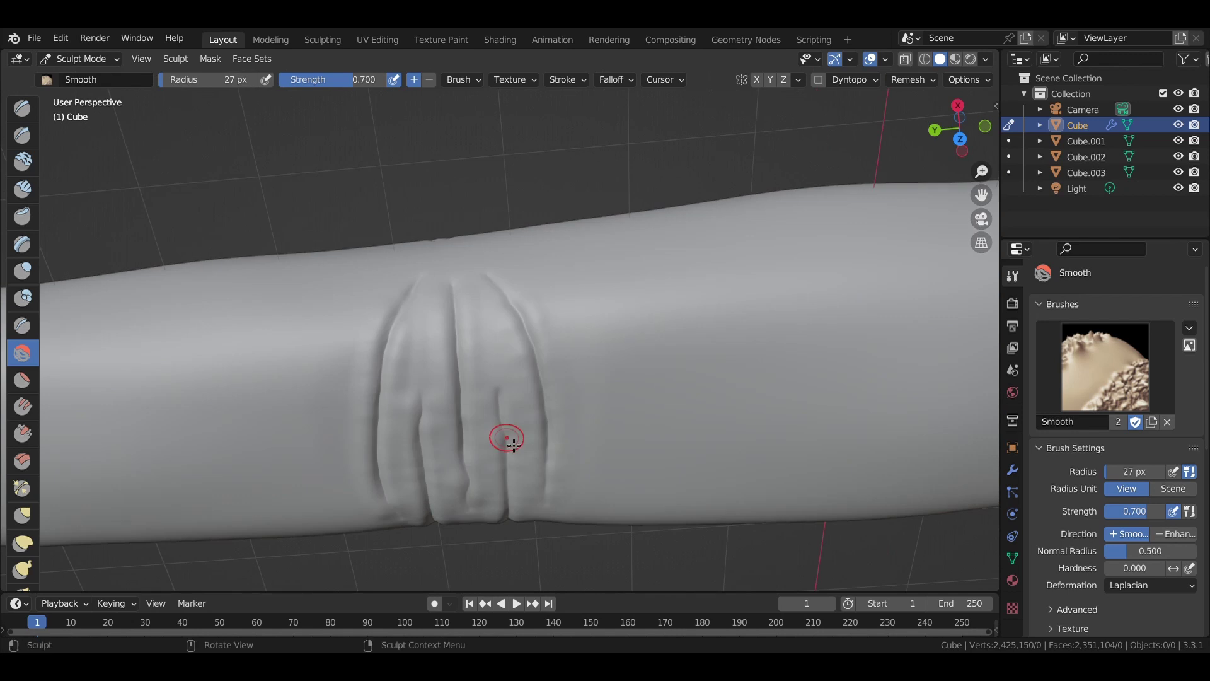
{"action": "scroll", "coordinate": [426, 509], "scroll_direction": "down", "scroll_amount": 4}
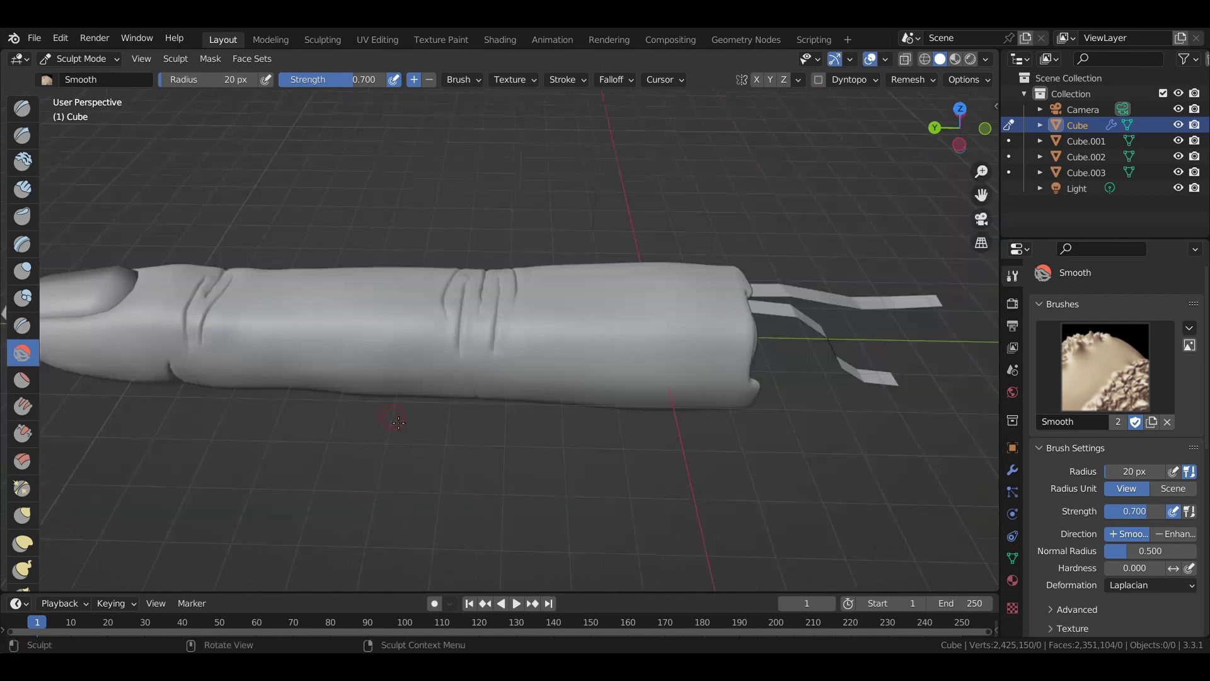
{"action": "scroll", "coordinate": [454, 229], "scroll_direction": "up", "scroll_amount": 4}
Step: Add a crease line at the next joint with Draw and Draw Sharp brushes
{"action": "key", "text": "x"}
{"action": "mouse_move", "coordinate": [453, 230]}
{"action": "middle_mouse_down"}
{"action": "mouse_move", "coordinate": [513, 256]}
{"action": "mouse_move", "coordinate": [517, 284]}
{"action": "middle_mouse_up"}
{"action": "scroll", "coordinate": [551, 234], "scroll_direction": "up", "scroll_amount": 1}
{"action": "left_click", "coordinate": [22, 135]}
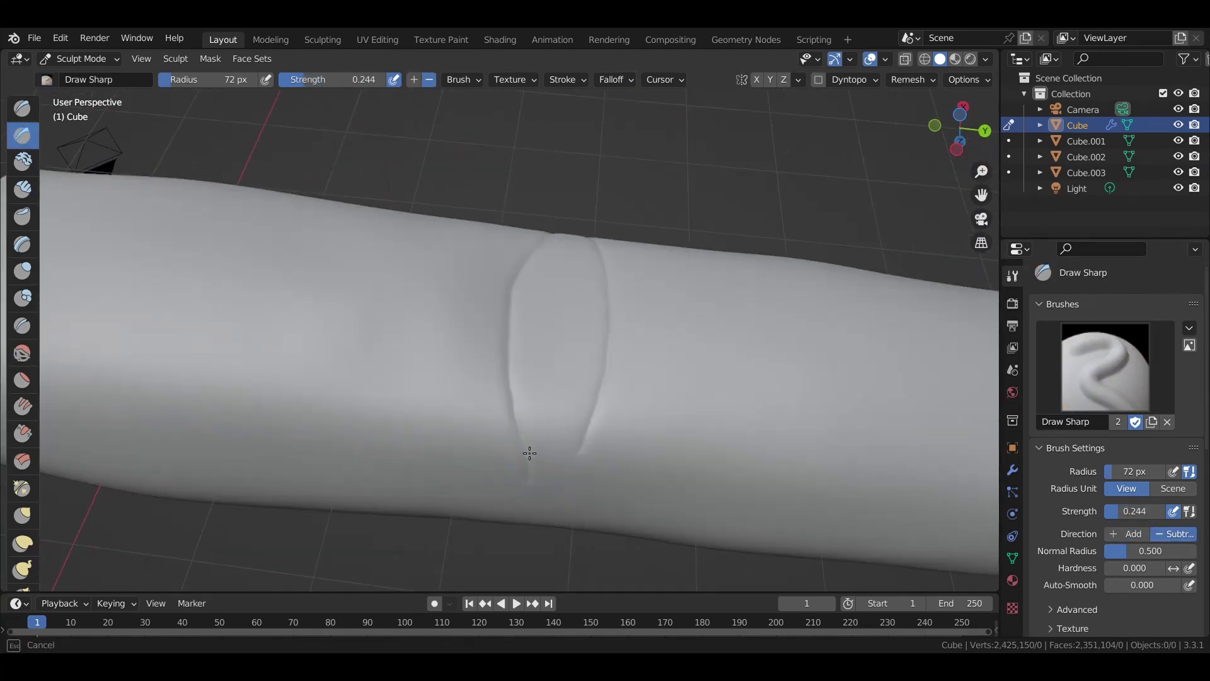
{"action": "mouse_move", "coordinate": [562, 454]}
{"action": "middle_mouse_down"}
{"action": "mouse_move", "coordinate": [478, 287]}
{"action": "mouse_move", "coordinate": [524, 320]}
{"action": "middle_mouse_up"}
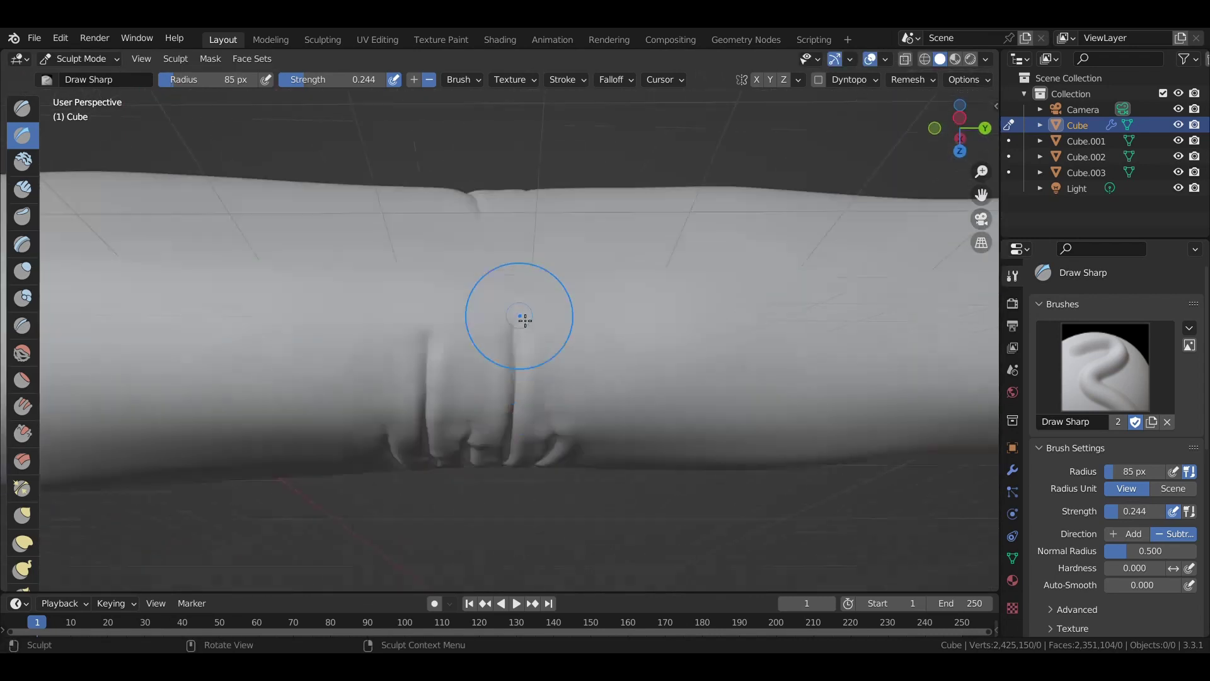
{"action": "middle_click_drag", "start_coordinate": [533, 402], "coordinate": [474, 271]}
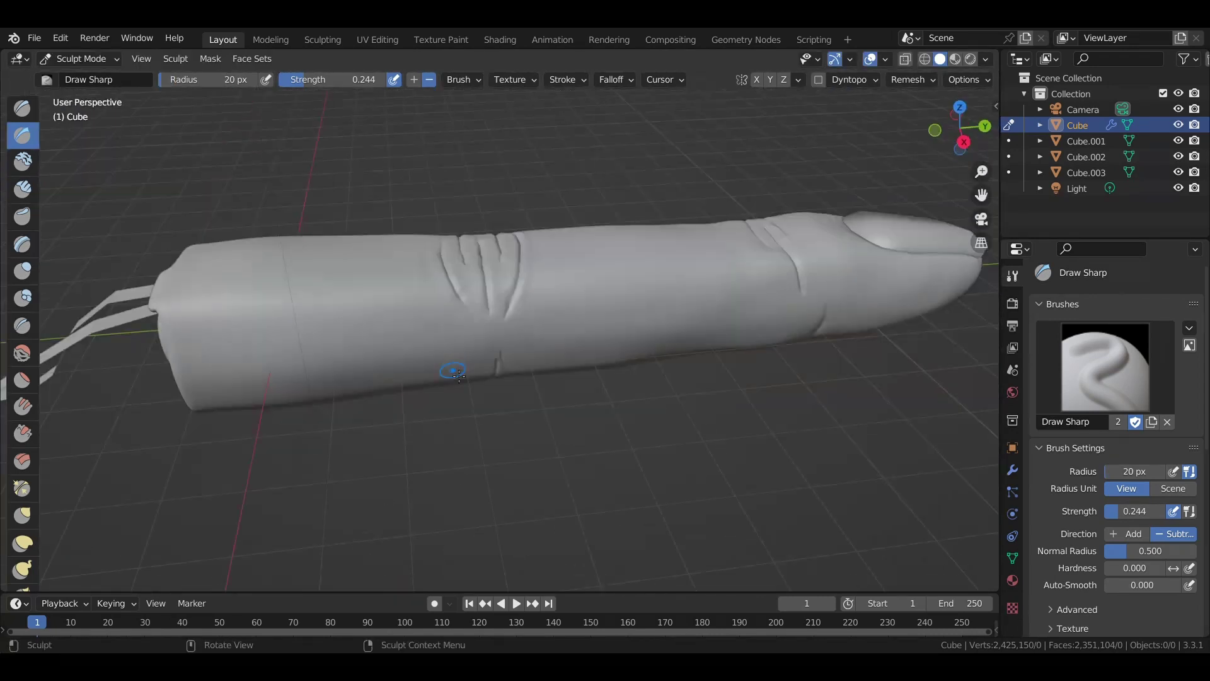
{"action": "mouse_move", "coordinate": [475, 264]}
{"action": "middle_mouse_down"}
{"action": "mouse_move", "coordinate": [405, 291]}
{"action": "mouse_move", "coordinate": [259, 307]}
{"action": "middle_mouse_up"}
{"action": "scroll", "coordinate": [259, 306], "scroll_direction": "up", "scroll_amount": 3}
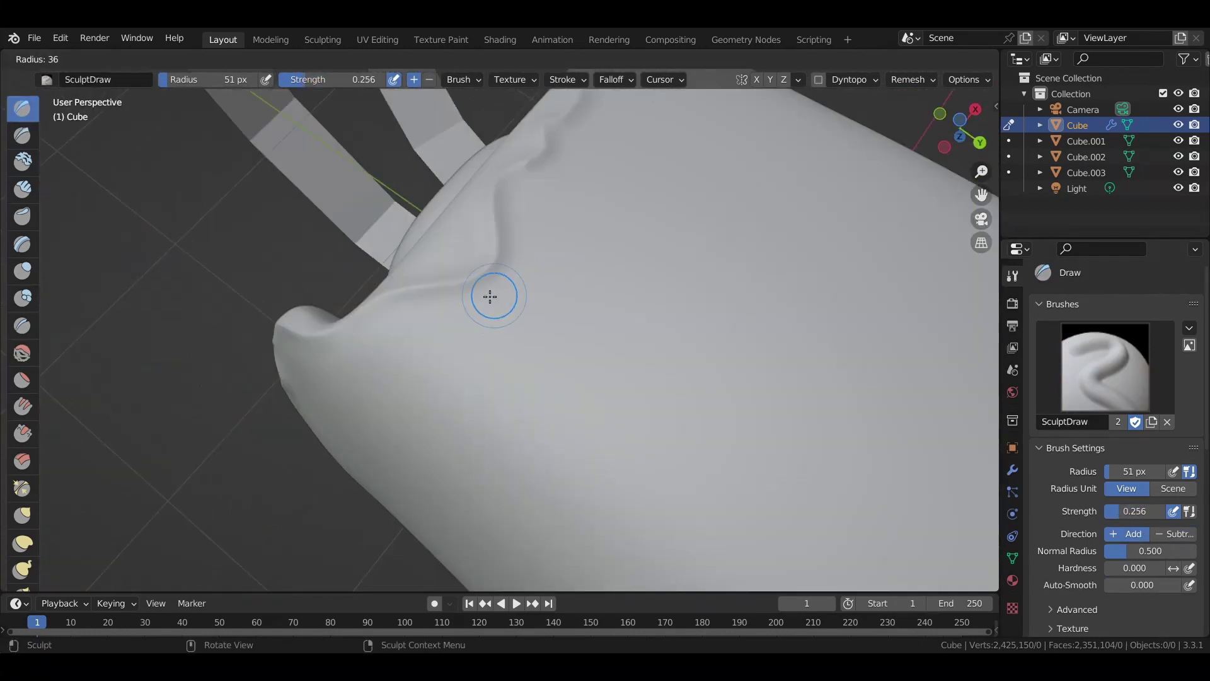
Step: Sculpt the severed end into a rounded bone inside a ridged rim, then inspect the finger
{"action": "middle_click_drag", "start_coordinate": [493, 295], "coordinate": [536, 236]}
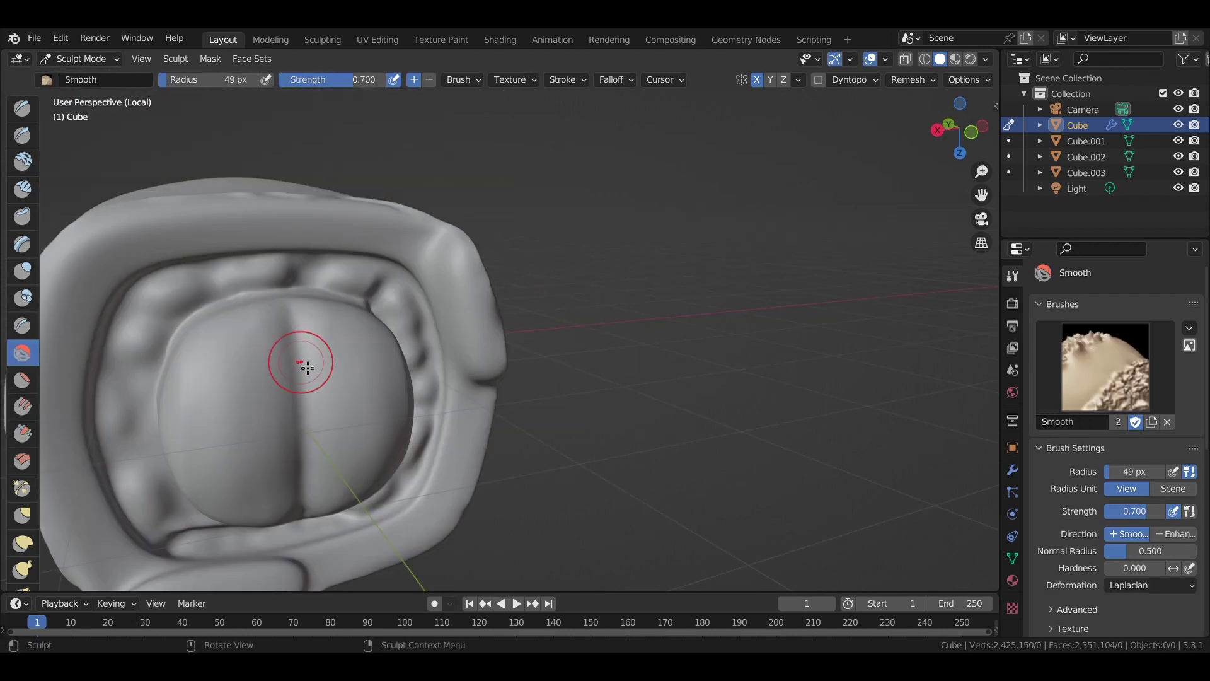
{"action": "scroll", "coordinate": [338, 358], "scroll_direction": "down", "scroll_amount": 5}
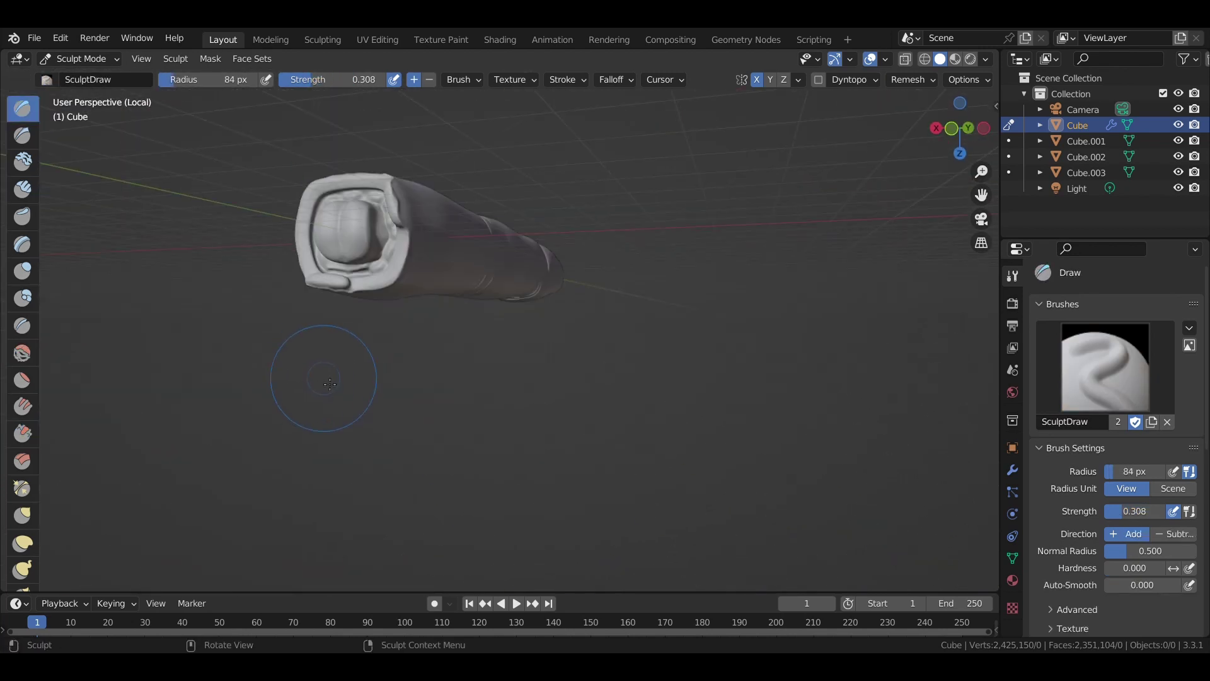
{"action": "middle_click_drag", "start_coordinate": [319, 379], "coordinate": [256, 109]}
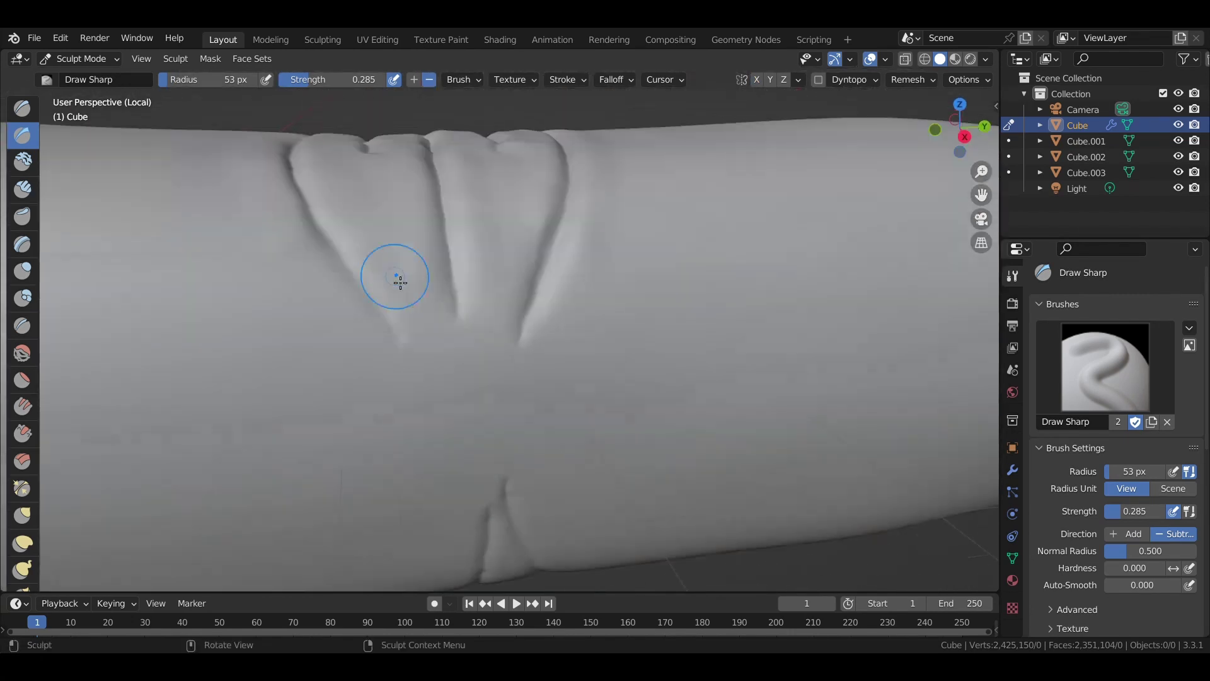
{"action": "mouse_move", "coordinate": [399, 282]}
{"action": "middle_mouse_down"}
{"action": "mouse_move", "coordinate": [360, 438]}
{"action": "mouse_move", "coordinate": [567, 252]}
{"action": "mouse_move", "coordinate": [541, 500]}
{"action": "mouse_move", "coordinate": [554, 408]}
{"action": "middle_mouse_up"}
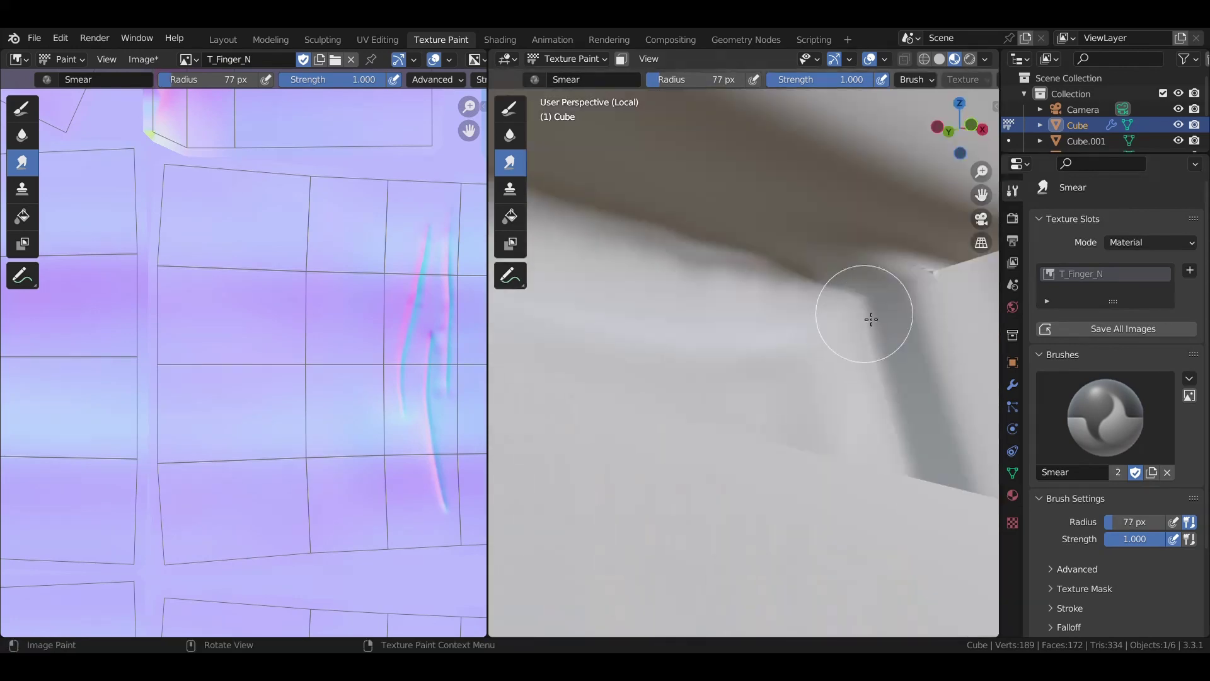
Step: Enlarge the brush radius for filling the T_Finger_D texture with pale pink
{"action": "key", "text": "f"}
{"action": "left_click", "coordinate": [726, 340]}
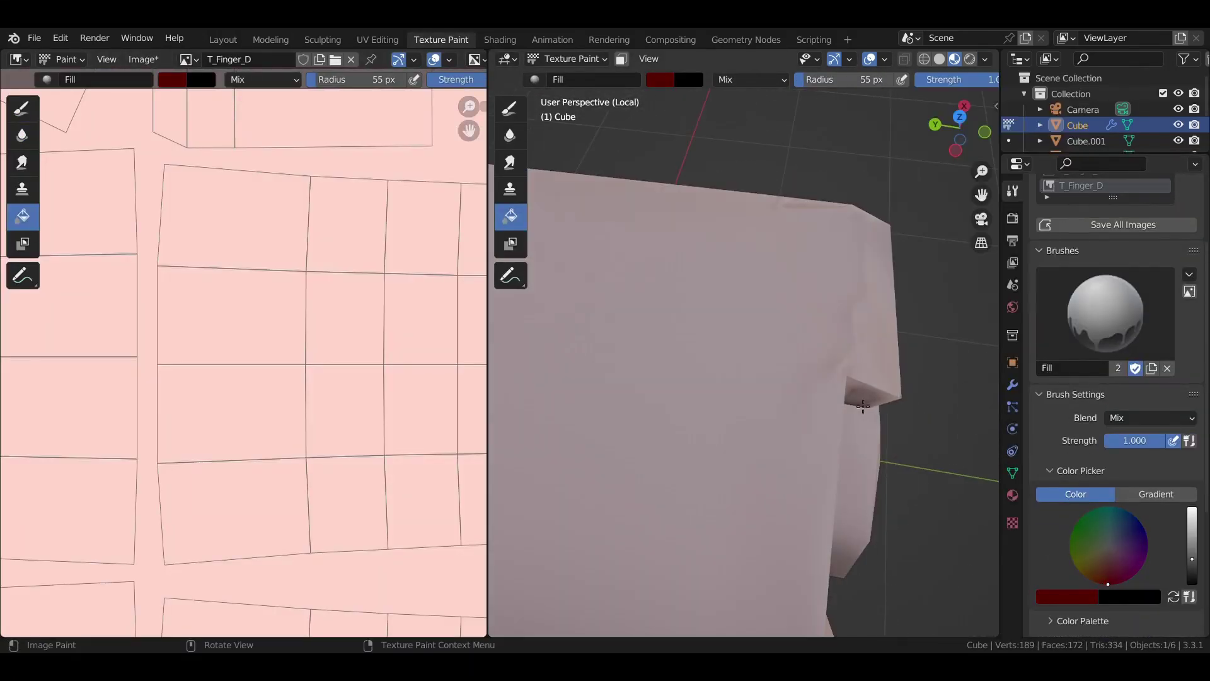
Step: Paint dark red blood strokes across the finger's severed end
{"action": "middle_click_drag", "start_coordinate": [767, 309], "coordinate": [800, 346]}
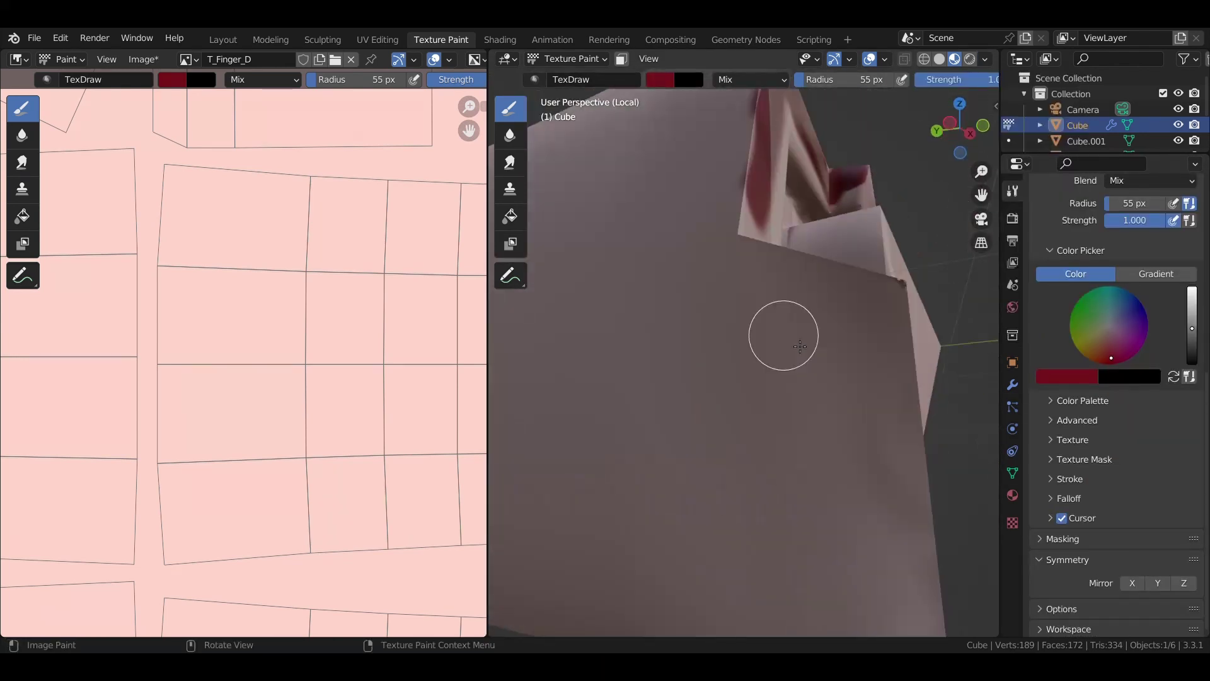
{"action": "middle_click_drag", "start_coordinate": [800, 346], "coordinate": [680, 370]}
{"action": "left_click_drag", "start_coordinate": [681, 370], "coordinate": [747, 427]}
{"action": "mouse_move", "coordinate": [747, 427]}
{"action": "middle_mouse_down"}
{"action": "mouse_move", "coordinate": [873, 162]}
{"action": "mouse_move", "coordinate": [756, 446]}
{"action": "mouse_move", "coordinate": [624, 443]}
{"action": "mouse_move", "coordinate": [694, 370]}
{"action": "mouse_move", "coordinate": [757, 529]}
{"action": "mouse_move", "coordinate": [670, 373]}
{"action": "middle_mouse_up"}
Step: Resize the brush from 29 px to 57 px and move in close to the end
{"action": "left_click", "coordinate": [603, 443]}
{"action": "key", "text": "f"}
{"action": "left_click", "coordinate": [764, 508]}
{"action": "mouse_move", "coordinate": [765, 508]}
{"action": "middle_mouse_down"}
{"action": "mouse_move", "coordinate": [722, 452]}
{"action": "mouse_move", "coordinate": [755, 428]}
{"action": "mouse_move", "coordinate": [729, 386]}
{"action": "mouse_move", "coordinate": [802, 372]}
{"action": "mouse_move", "coordinate": [724, 351]}
{"action": "mouse_move", "coordinate": [783, 481]}
{"action": "mouse_move", "coordinate": [736, 384]}
{"action": "mouse_move", "coordinate": [724, 325]}
{"action": "mouse_move", "coordinate": [699, 378]}
{"action": "mouse_move", "coordinate": [769, 343]}
{"action": "mouse_move", "coordinate": [735, 439]}
{"action": "mouse_move", "coordinate": [765, 278]}
{"action": "mouse_move", "coordinate": [788, 302]}
{"action": "middle_mouse_up"}
Step: Sample light pink, darker pink and dark red colours from the model
{"action": "key", "text": "s"}
{"action": "key", "text": "s"}
{"action": "key", "text": "s"}
{"action": "key", "text": "s"}
Step: Pick a darker pink and the dark red blood colour from the model
{"action": "scroll", "coordinate": [769, 344], "scroll_direction": "up", "scroll_amount": 3}
{"action": "key", "text": "s"}
{"action": "left_click", "coordinate": [328, 318]}
{"action": "scroll", "coordinate": [731, 378], "scroll_direction": "down", "scroll_amount": 3}
{"action": "scroll", "coordinate": [710, 251], "scroll_direction": "up", "scroll_amount": 4}
{"action": "scroll", "coordinate": [710, 252], "scroll_direction": "down", "scroll_amount": 5}
{"action": "key", "text": "s"}
{"action": "mouse_move", "coordinate": [706, 353]}
{"action": "middle_mouse_down"}
{"action": "mouse_move", "coordinate": [732, 311]}
{"action": "mouse_move", "coordinate": [683, 403]}
{"action": "middle_mouse_up"}
Step: Zoom back out to the whole finger and pick the pink skin colour
{"action": "scroll", "coordinate": [732, 311], "scroll_direction": "up", "scroll_amount": 3}
{"action": "scroll", "coordinate": [701, 337], "scroll_direction": "up", "scroll_amount": 3}
{"action": "scroll", "coordinate": [701, 336], "scroll_direction": "down", "scroll_amount": 5}
{"action": "mouse_move", "coordinate": [703, 338]}
{"action": "middle_mouse_down"}
{"action": "mouse_move", "coordinate": [700, 400]}
{"action": "mouse_move", "coordinate": [725, 385]}
{"action": "middle_mouse_up"}
{"action": "key", "text": "s"}
{"action": "left_click", "coordinate": [756, 284]}
Step: Lower the brush strength for soft blending and view the finger end-on
{"action": "key", "text": "f"}
{"action": "left_click", "coordinate": [762, 238]}
{"action": "key", "text": "shift+f"}
{"action": "middle_click_drag", "start_coordinate": [762, 238], "coordinate": [863, 560]}
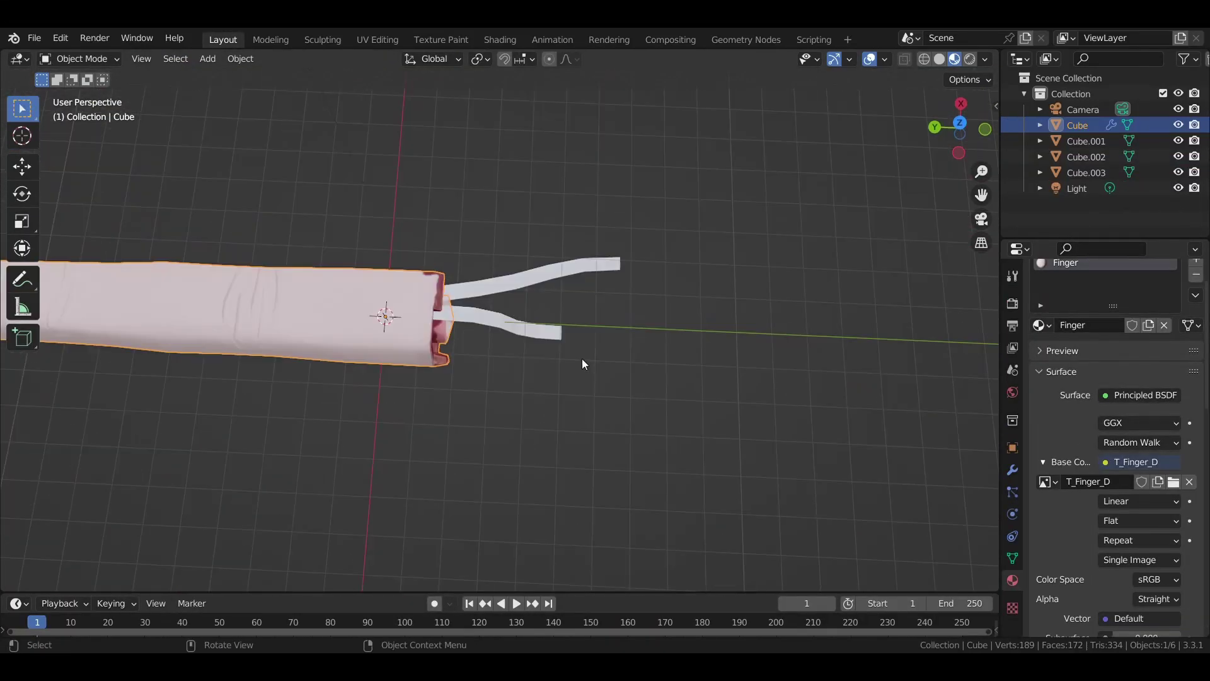